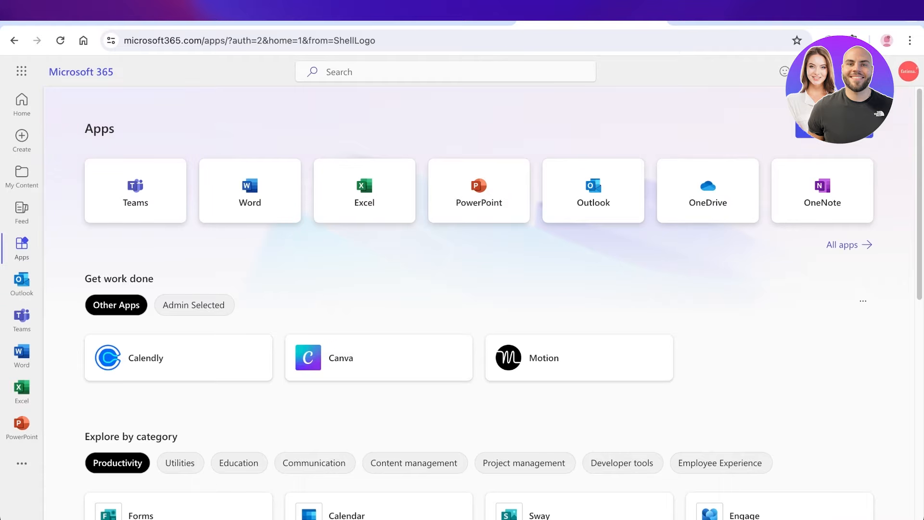
Step: Look through the apps offered on the Microsoft 365 apps page, including the productivity category
click(743, 22)
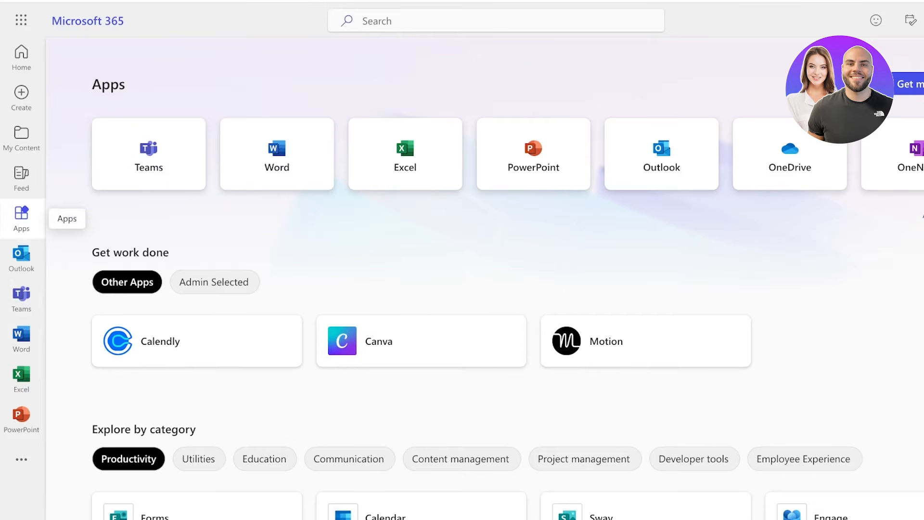
scroll(482, 279, down, 10)
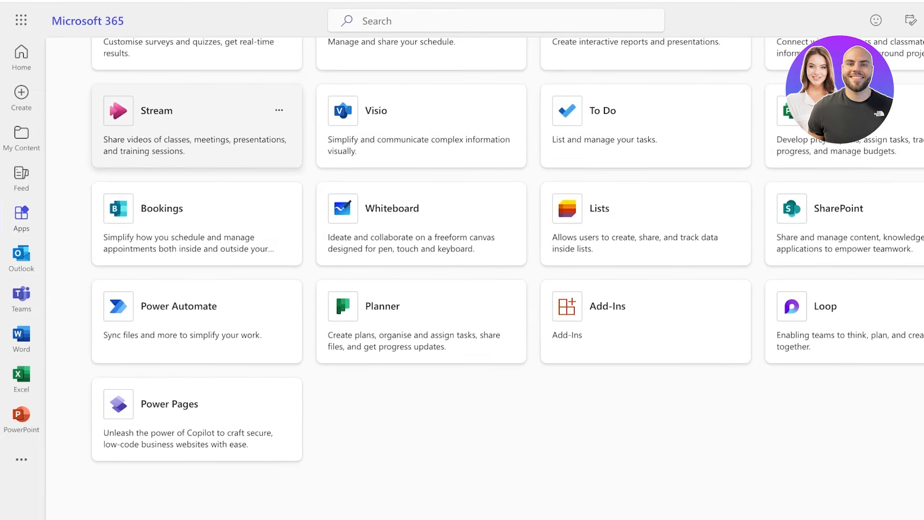
scroll(481, 279, up, 3)
scroll(481, 279, up, 7)
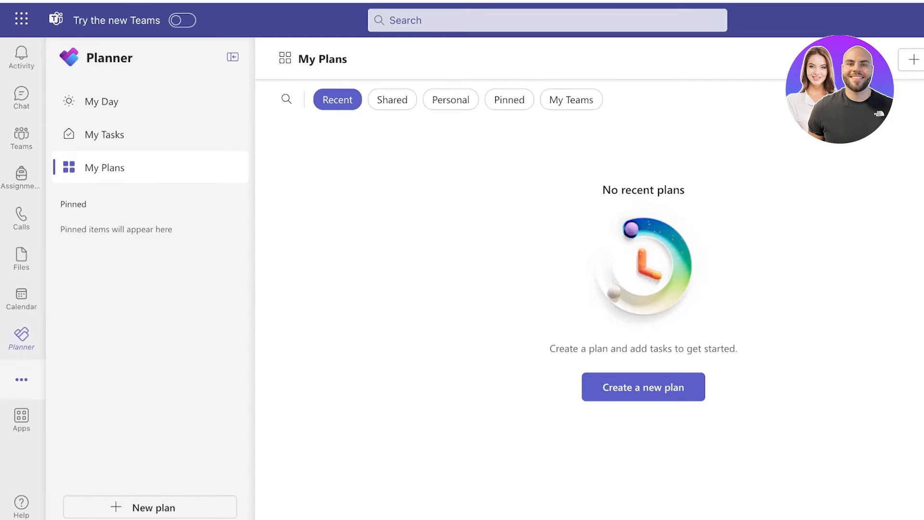
Step: Browse the list of additional apps available in Teams and close it
click(21, 379)
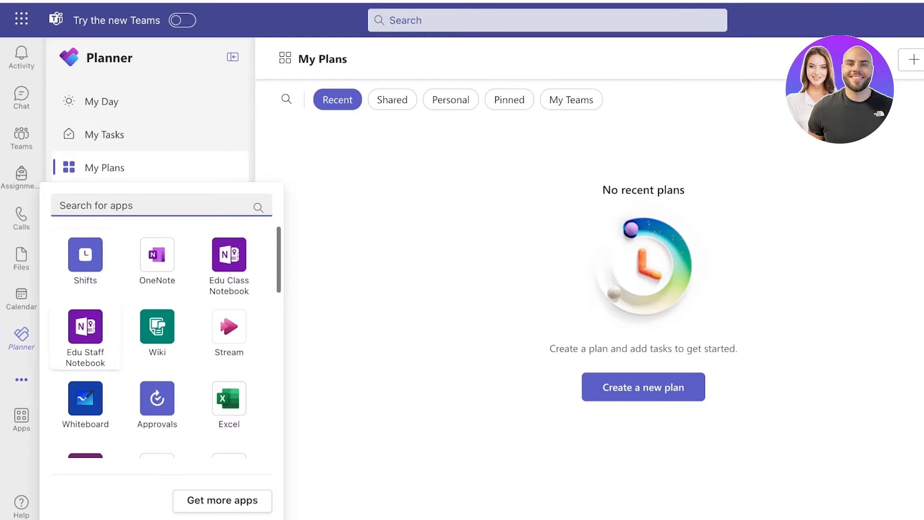
scroll(161, 337, down, 5)
key(Escape)
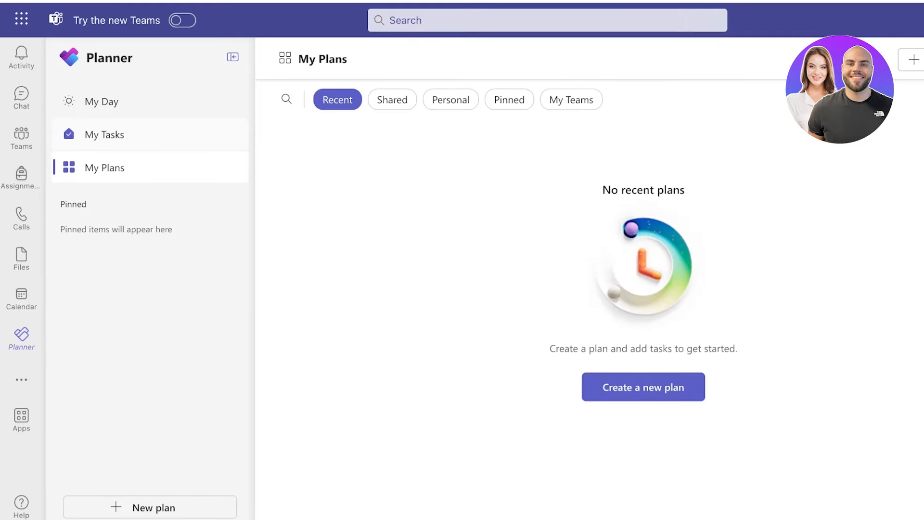
Step: View My Day, go to My Plans and start creating a new plan, looking over the offered templates
click(101, 102)
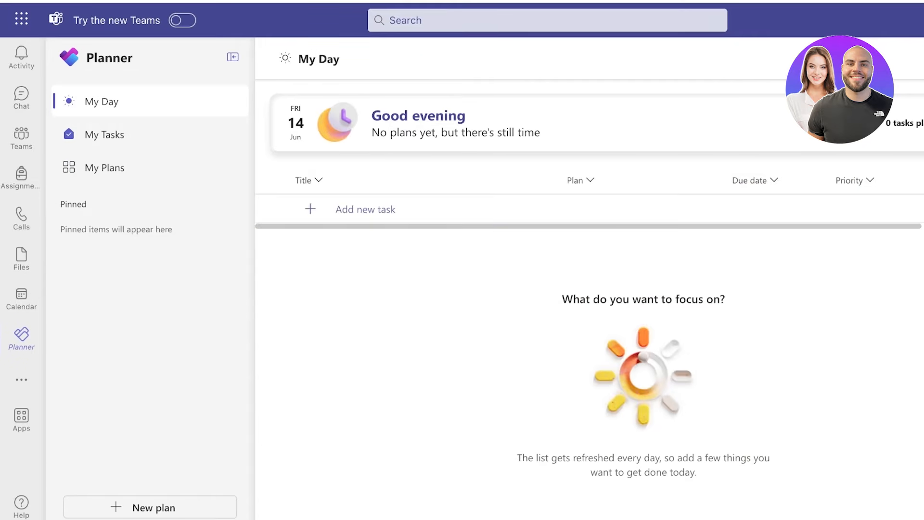
click(104, 167)
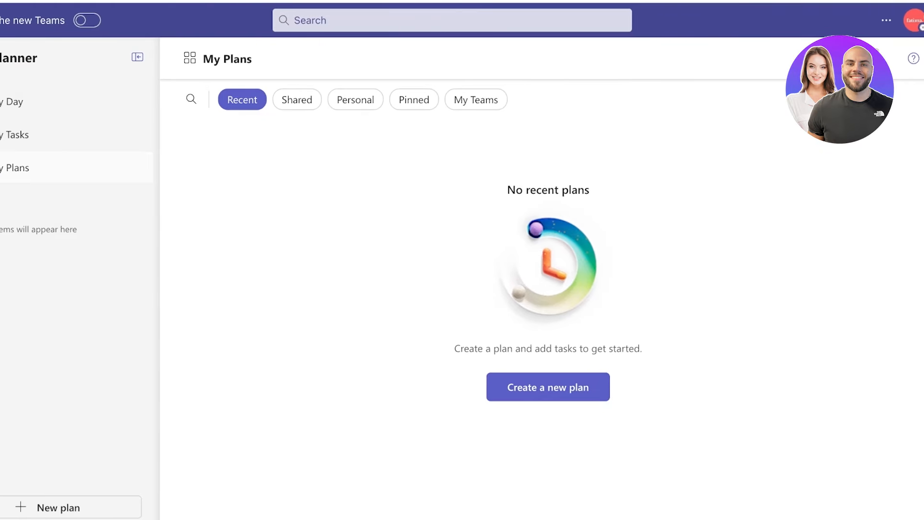
click(548, 387)
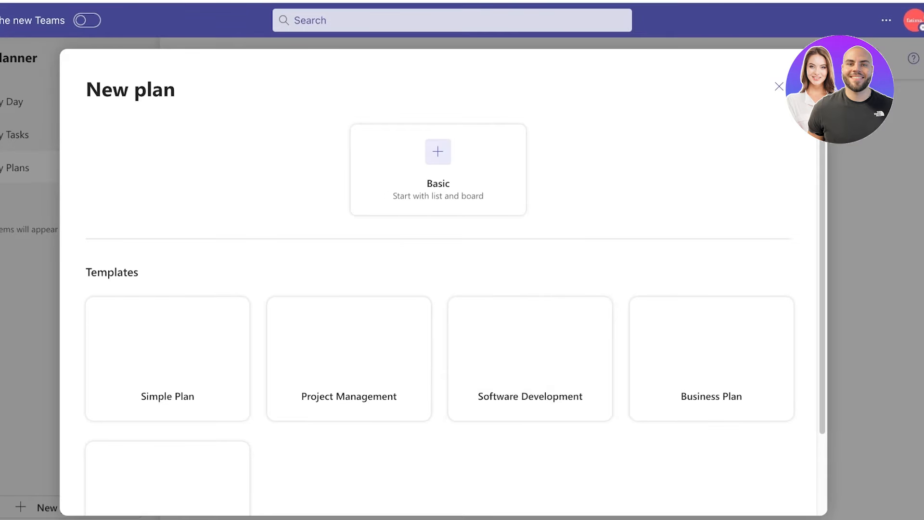
scroll(548, 387, down, 2)
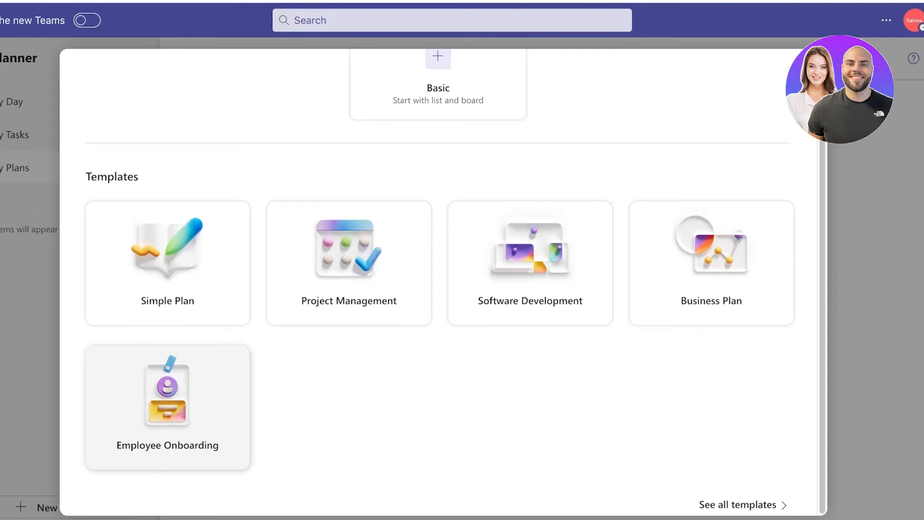
scroll(168, 385, up, 2)
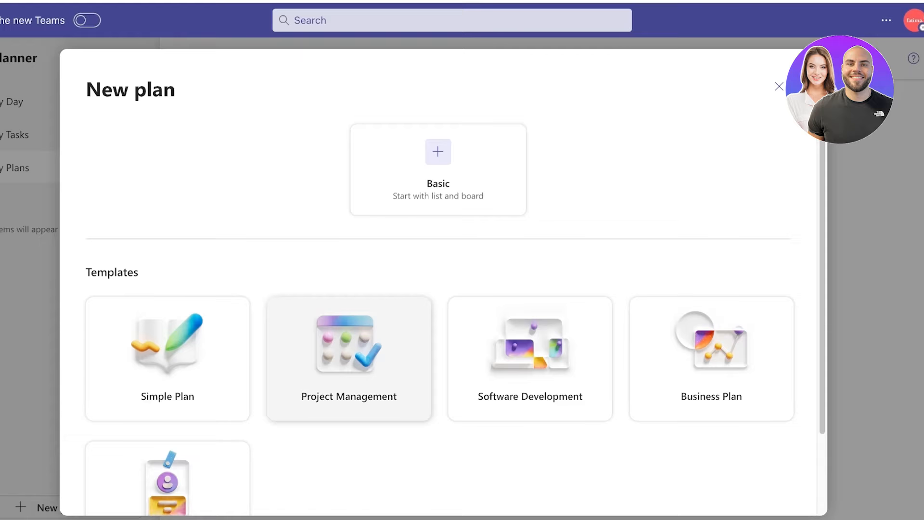
Step: Compare the previews and key benefits of the Simple Plan, Project Management and Business Plan templates
click(168, 359)
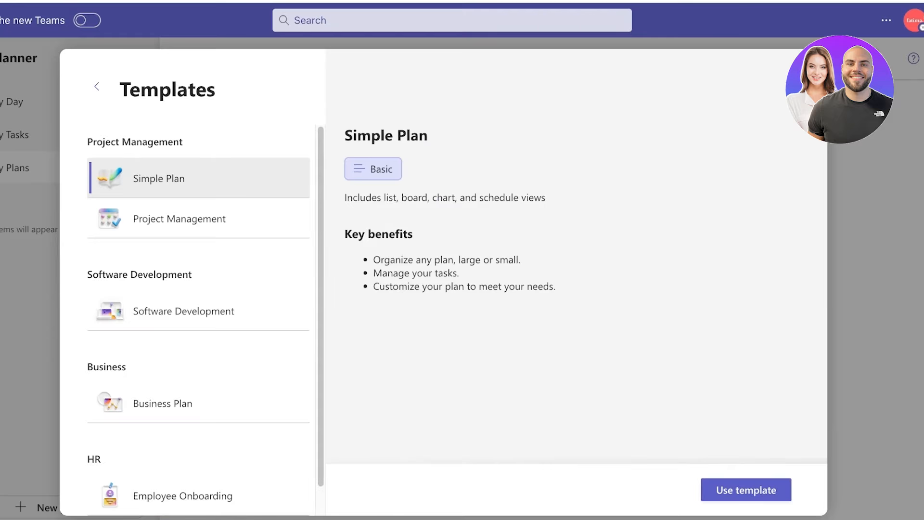
scroll(563, 289, down, 2)
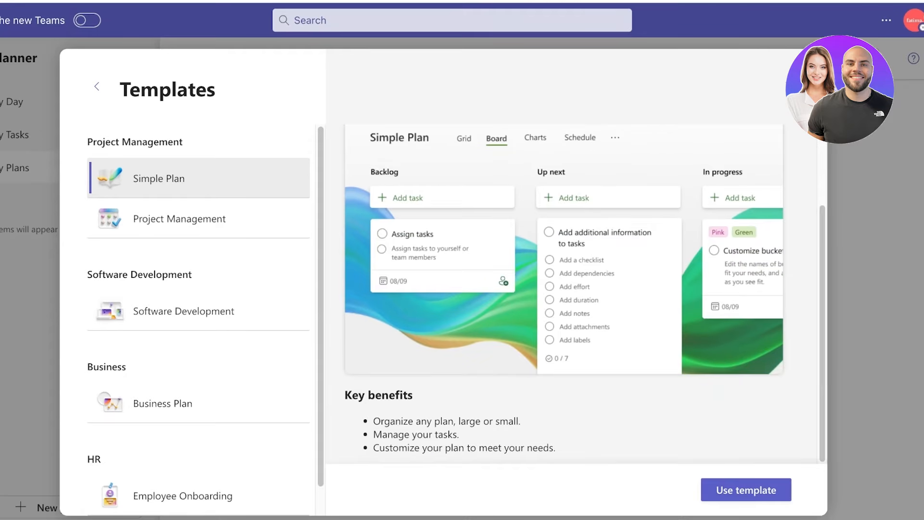
click(198, 218)
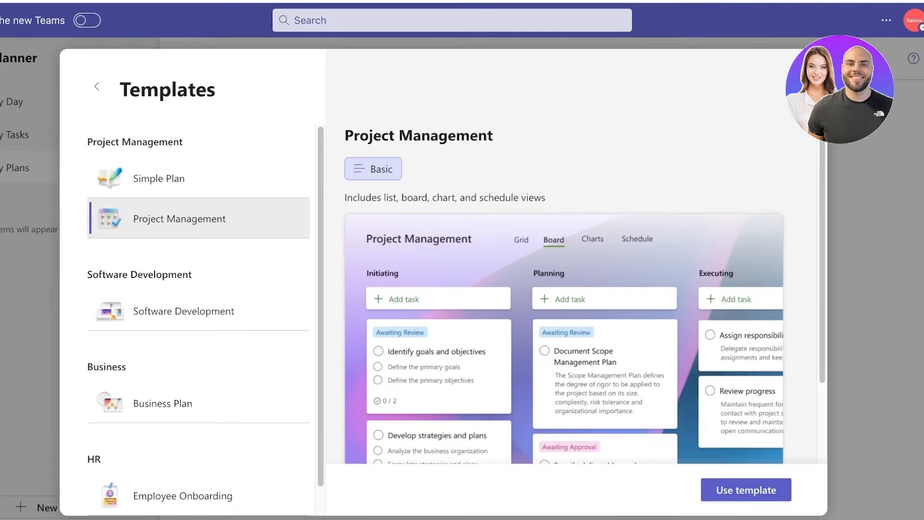
scroll(563, 293, down, 2)
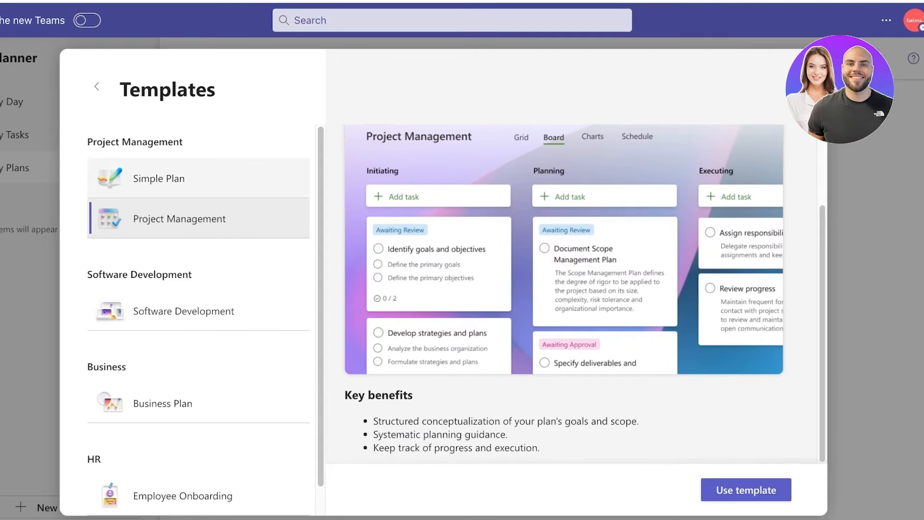
click(198, 178)
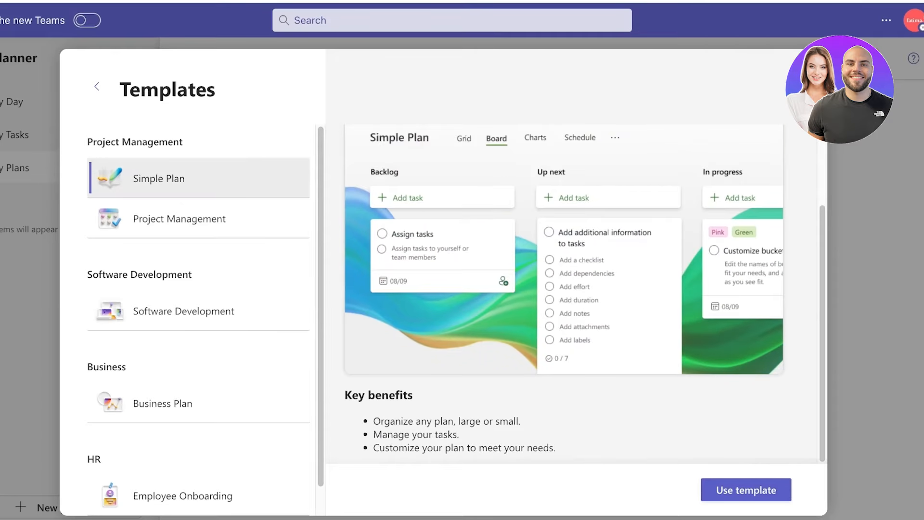
click(198, 403)
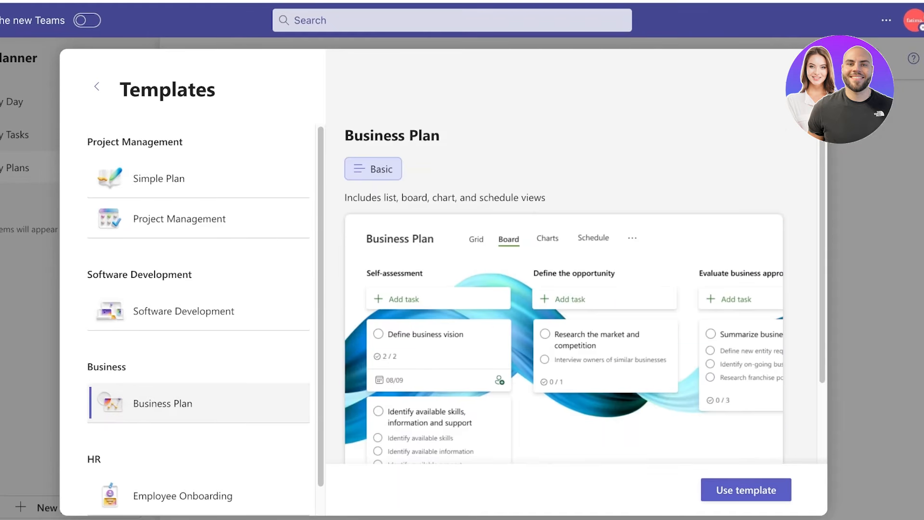
Step: Use the Simple Plan template for the new plan and clear its default name
click(198, 179)
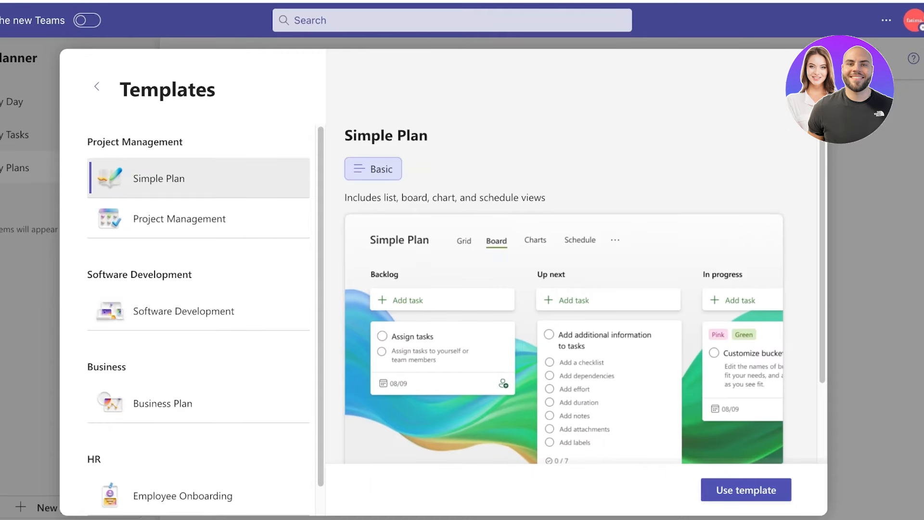
click(745, 489)
triple_click(334, 260)
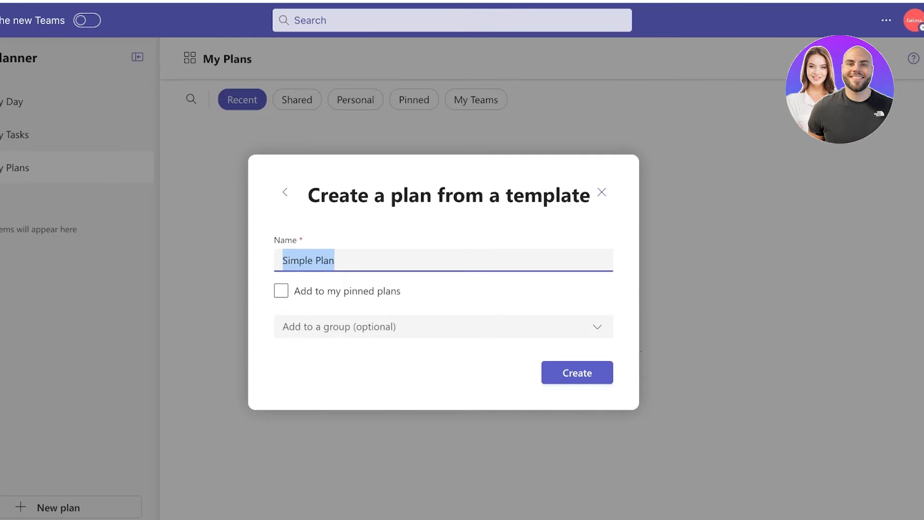
key(BackSpace)
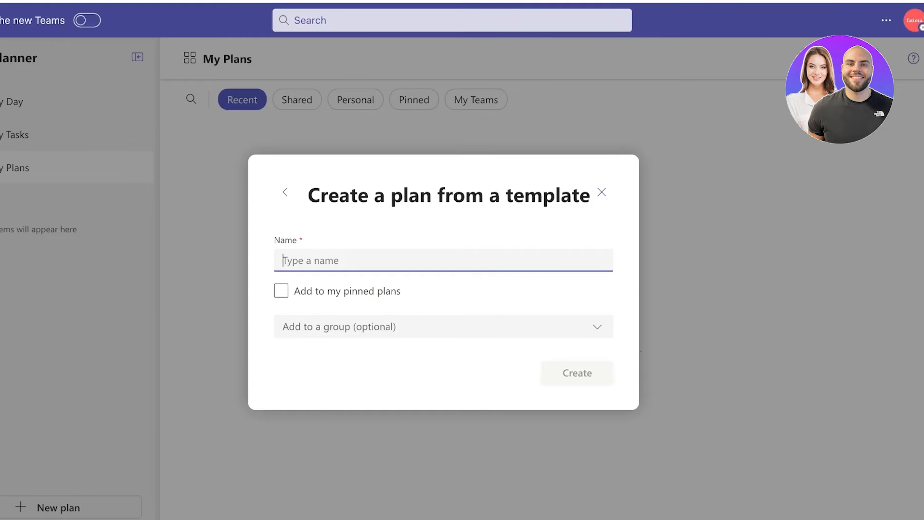
text(Tasks)
key(BackSpace)
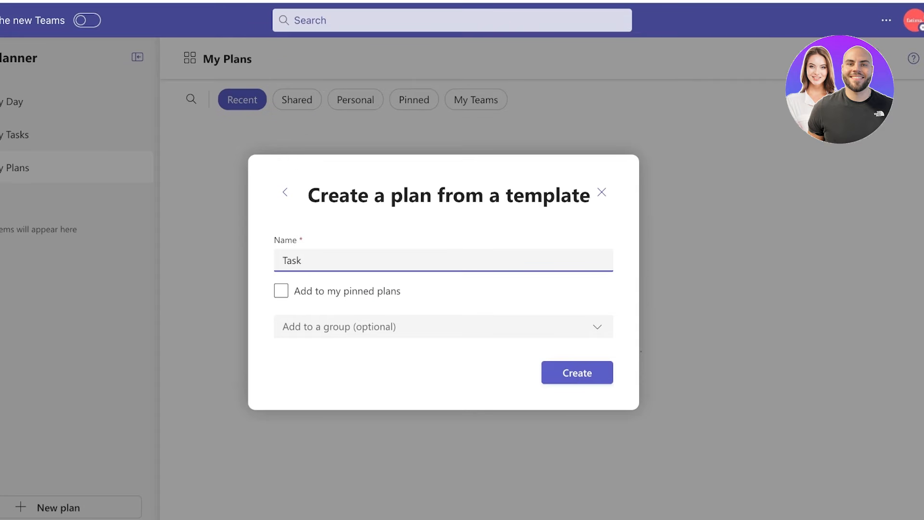
key(BackSpace)
key(BackSpace)
key(BackSpace)
key(BackSpace)
text(d)
key(BackSpace)
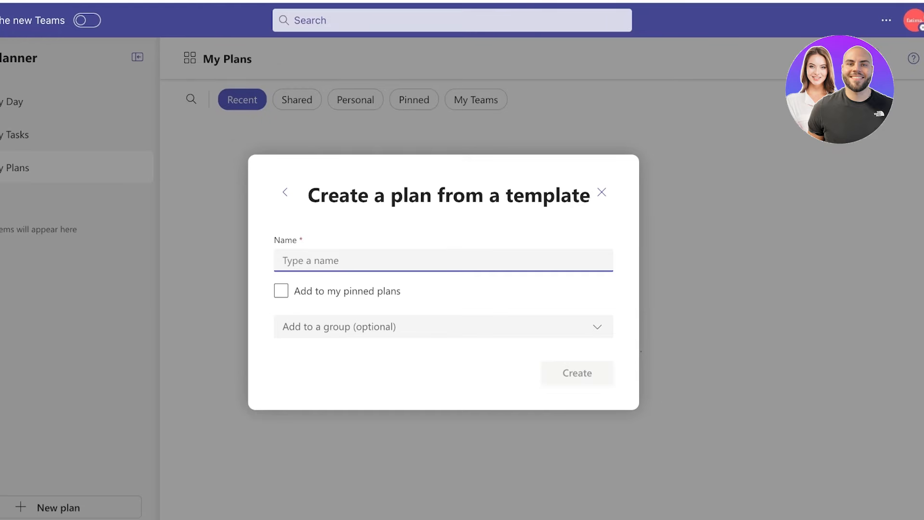
Step: Name the plan Workflow and leave it out of the pinned plans
text(Workflow)
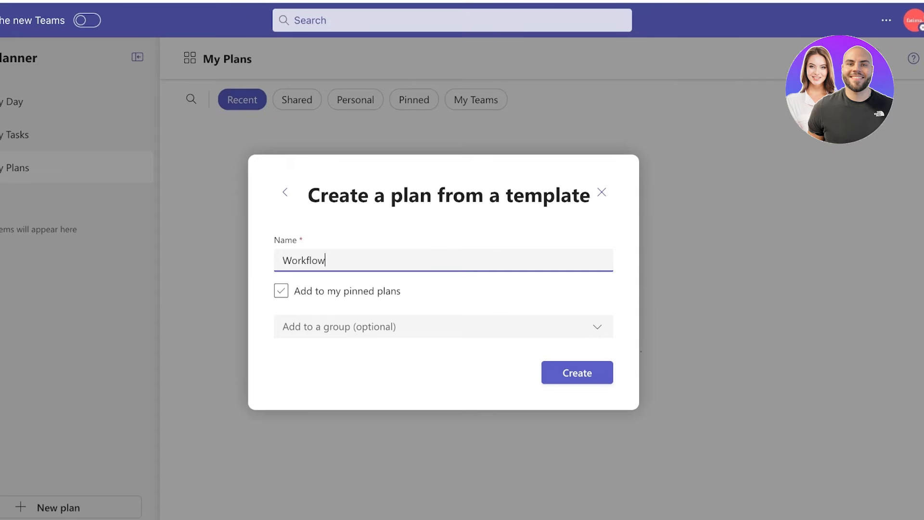
click(281, 291)
click(281, 291)
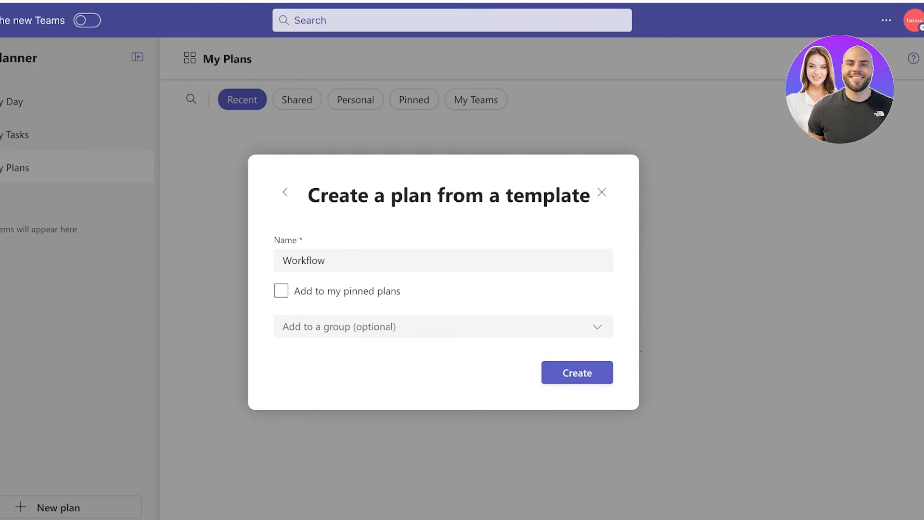
Step: Look through the groups available for the plan and create it without adding it to a group
click(443, 327)
scroll(443, 217, down, 8)
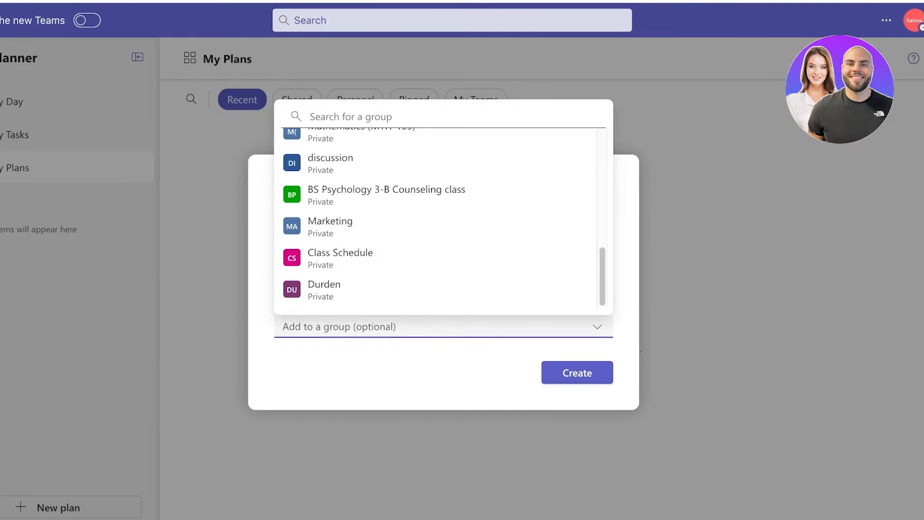
click(442, 327)
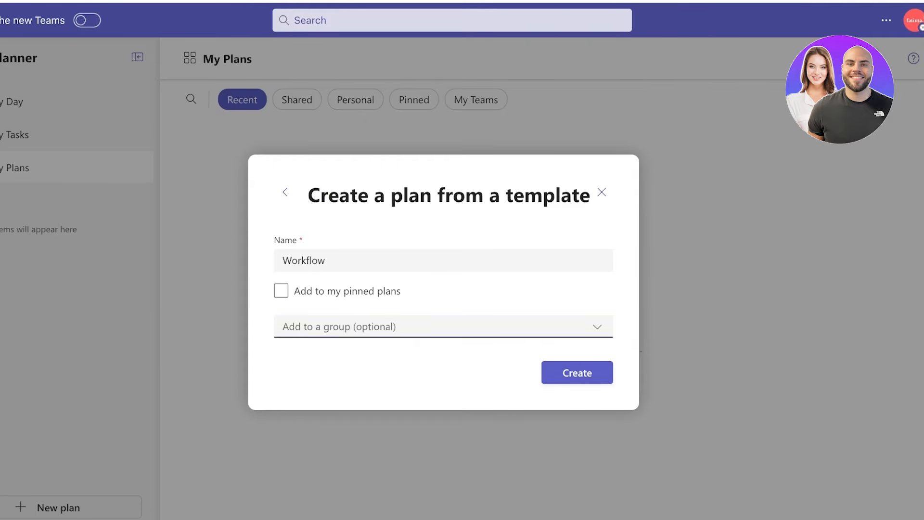
click(443, 326)
scroll(434, 217, down, 8)
scroll(433, 216, up, 8)
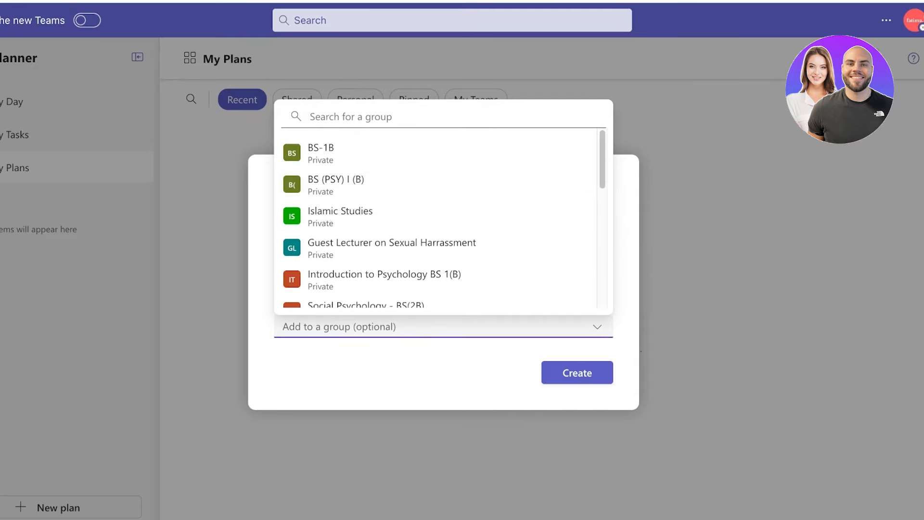
scroll(433, 248, down, 4)
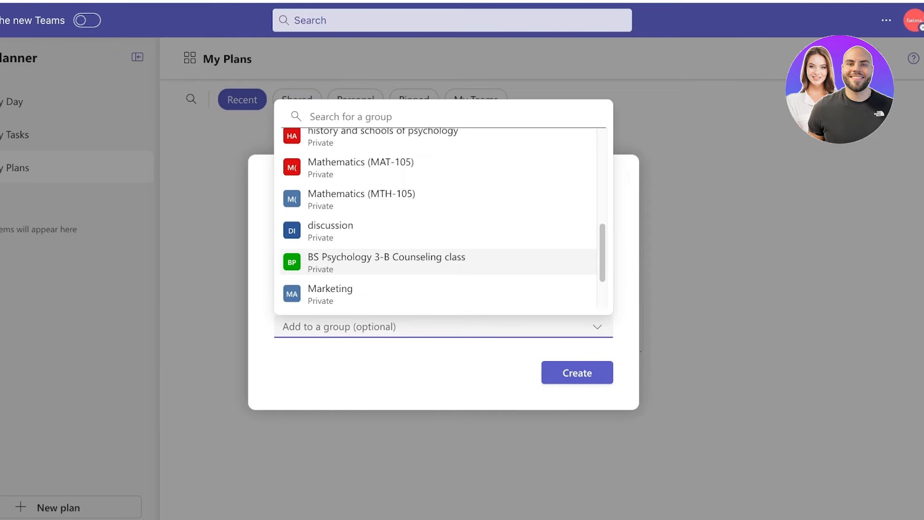
key(Escape)
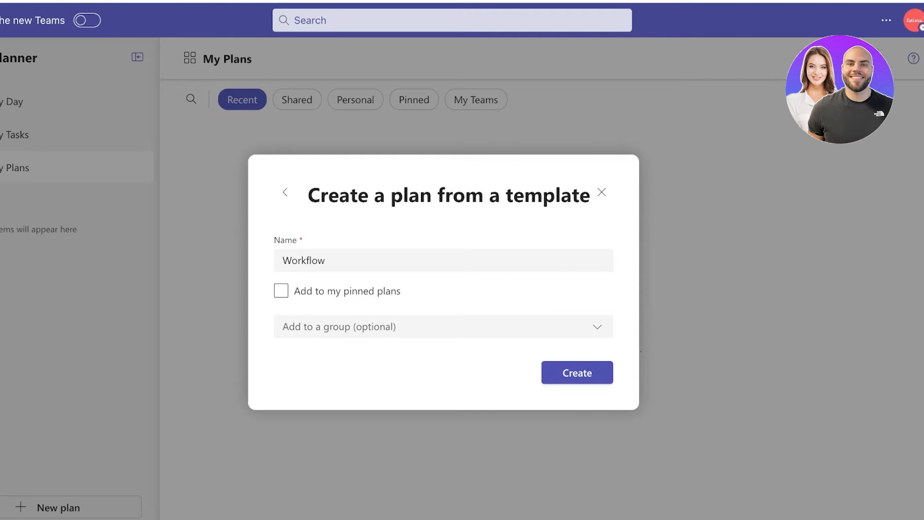
click(576, 373)
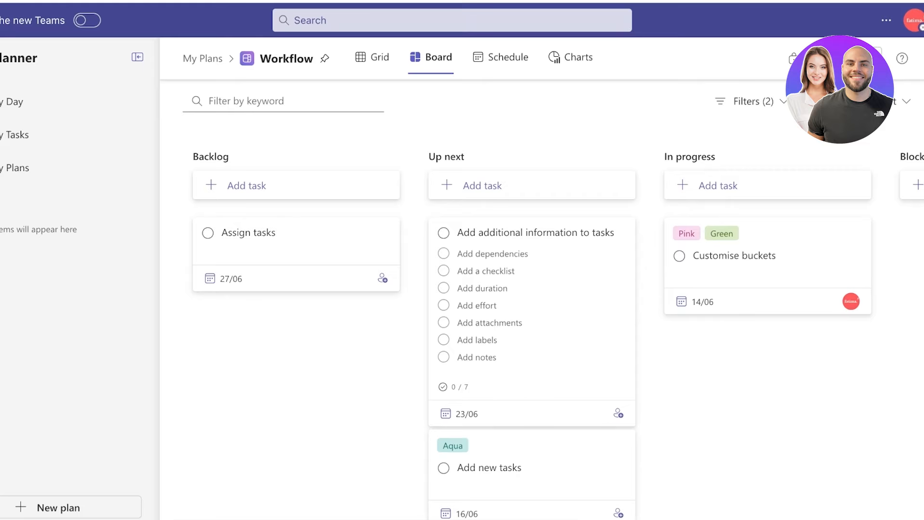
Step: Examine the buckets and sample tasks on the Workflow board from Backlog through Completed
scroll(531, 337, down, 1)
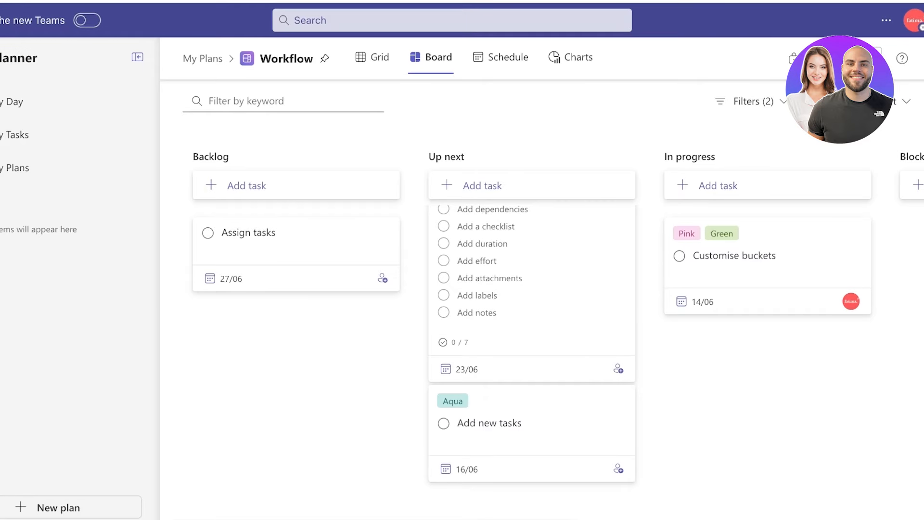
scroll(532, 337, down, 1)
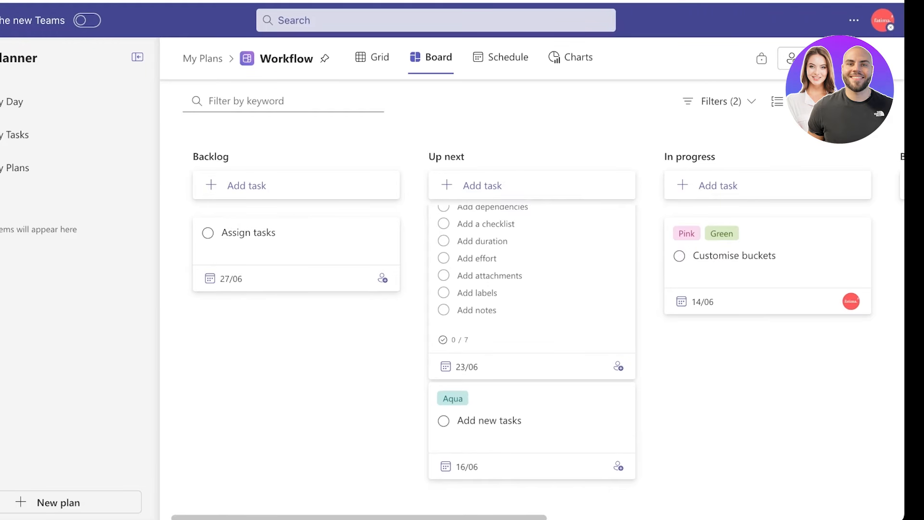
scroll(543, 336, right, 5)
scroll(543, 337, right, 6)
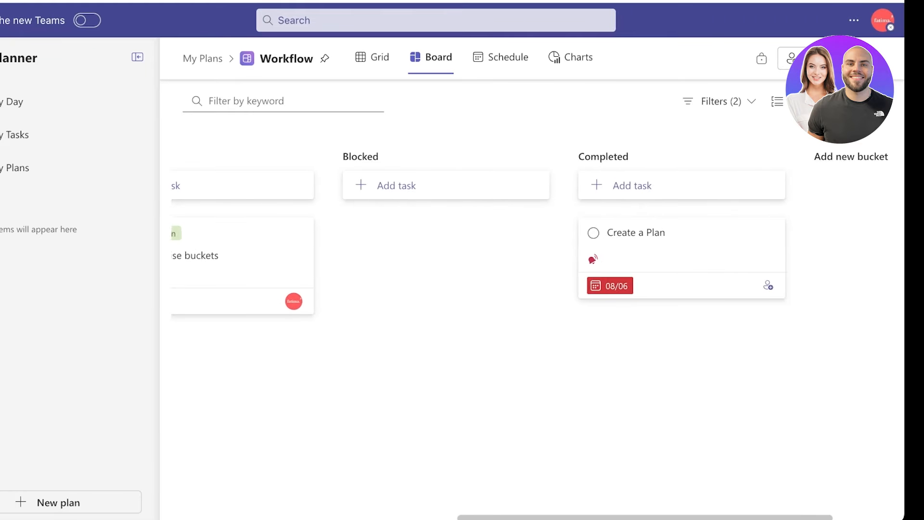
scroll(543, 337, left, 11)
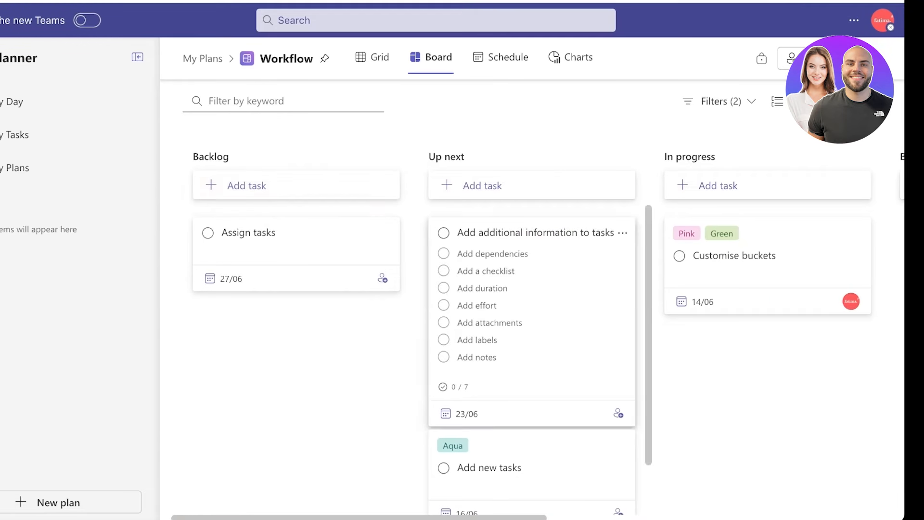
scroll(530, 337, right, 10)
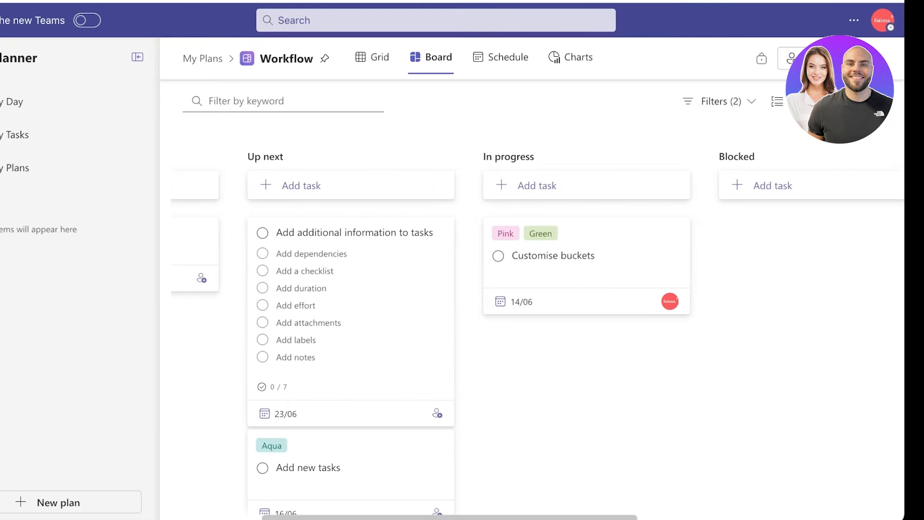
scroll(530, 336, right, 1)
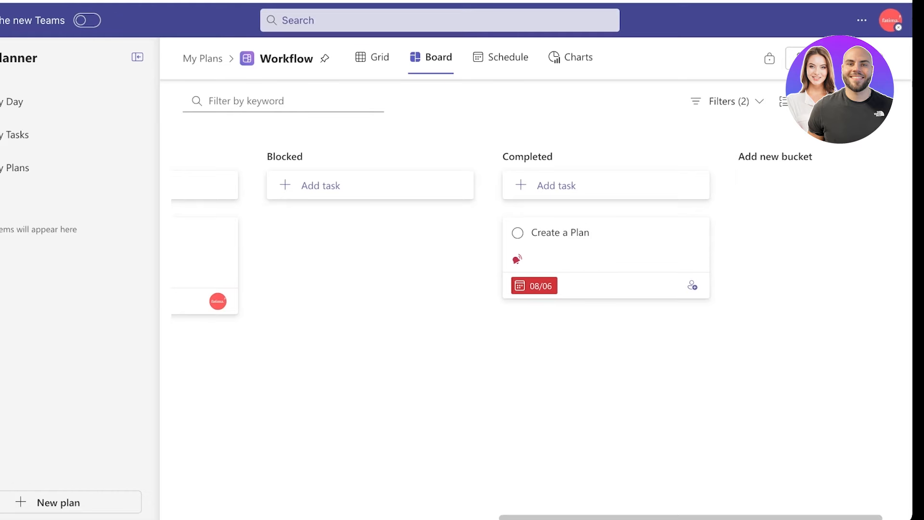
Step: Add a new bucket named Tentative after the Completed bucket on the Workflow board
scroll(529, 241, right, 1)
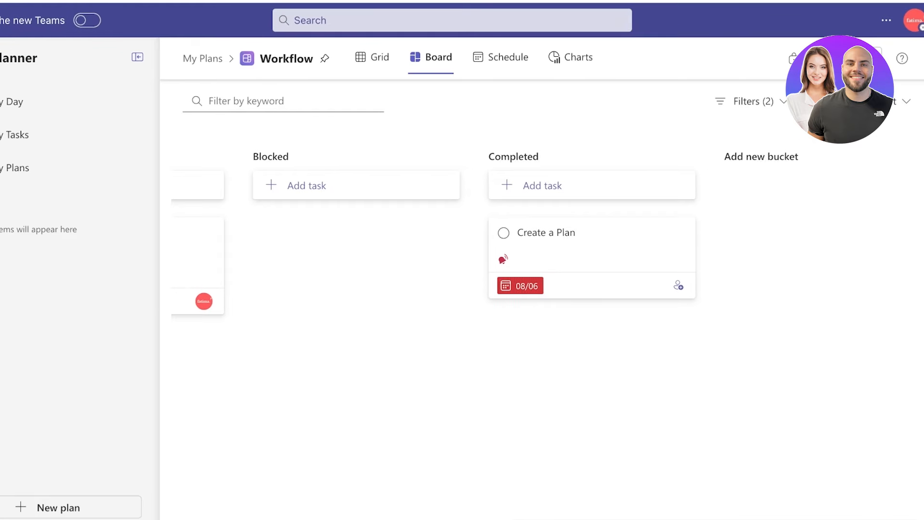
scroll(529, 240, left, 2)
scroll(530, 289, left, 8)
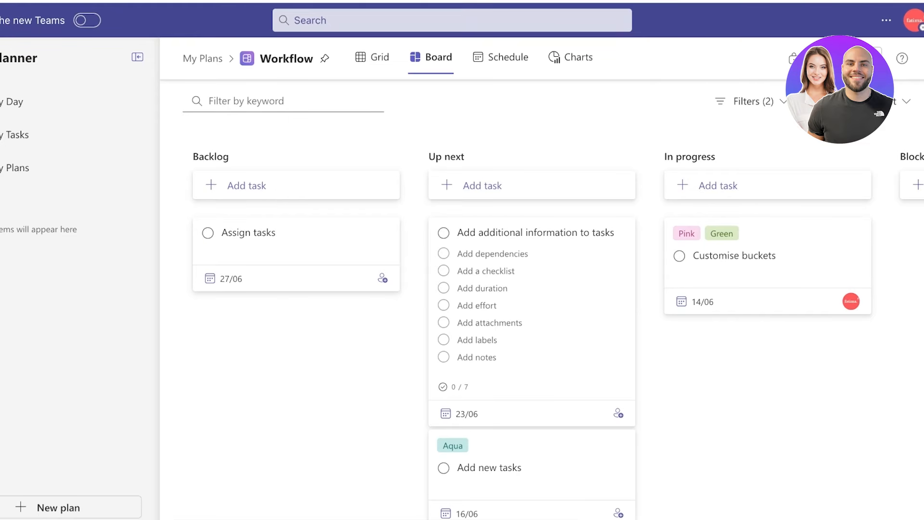
scroll(548, 337, right, 10)
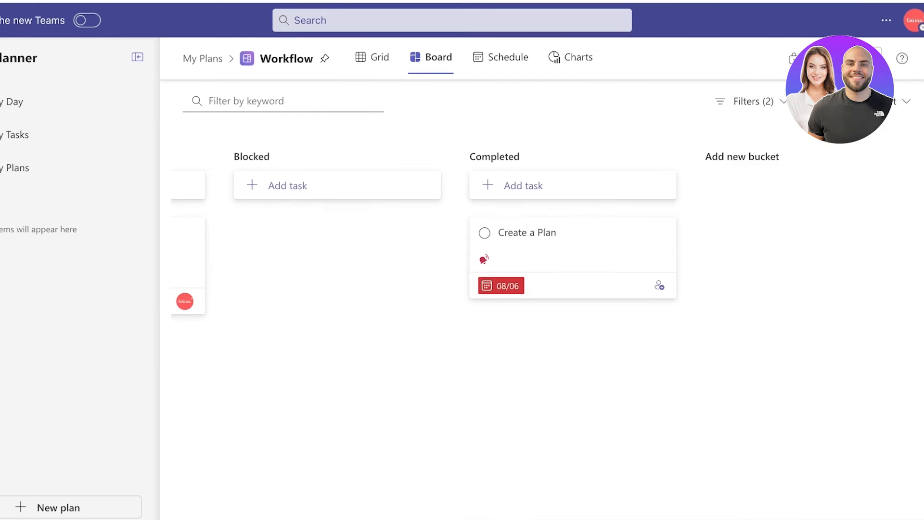
scroll(544, 236, left, 3)
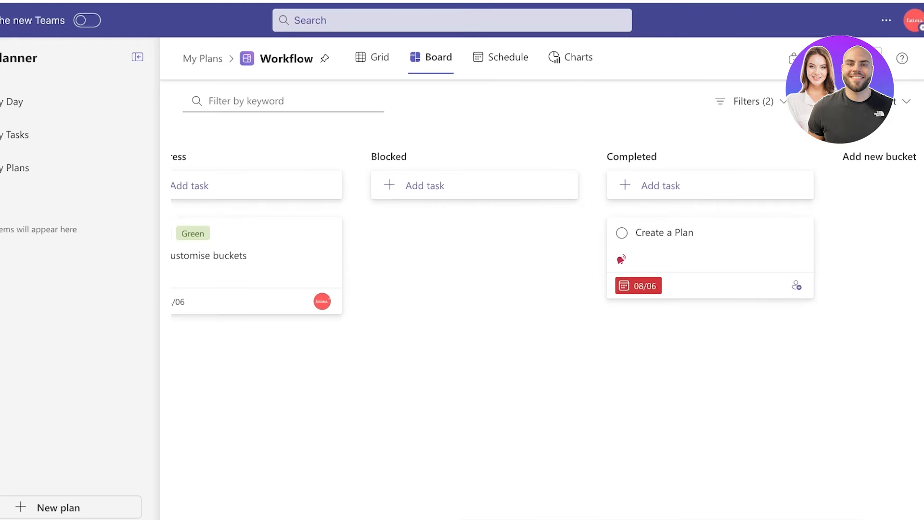
scroll(544, 236, right, 1)
scroll(544, 236, right, 1)
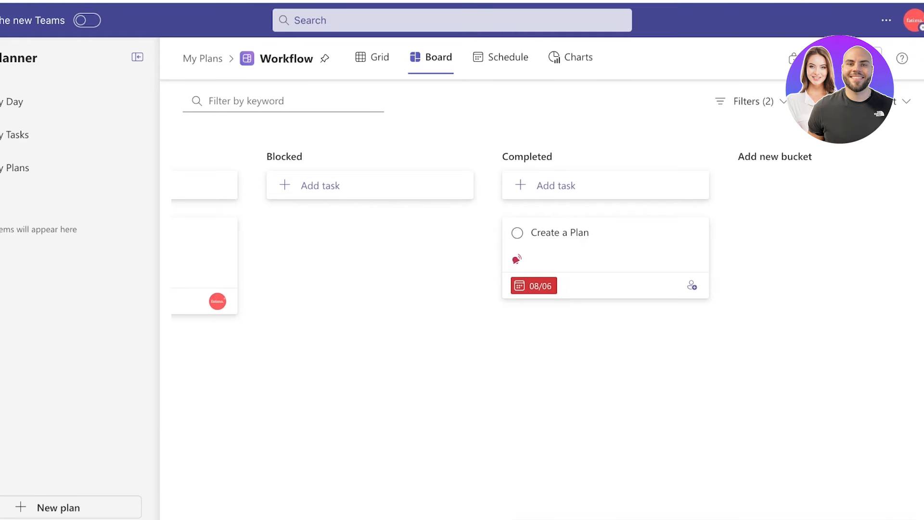
click(774, 157)
text(d)
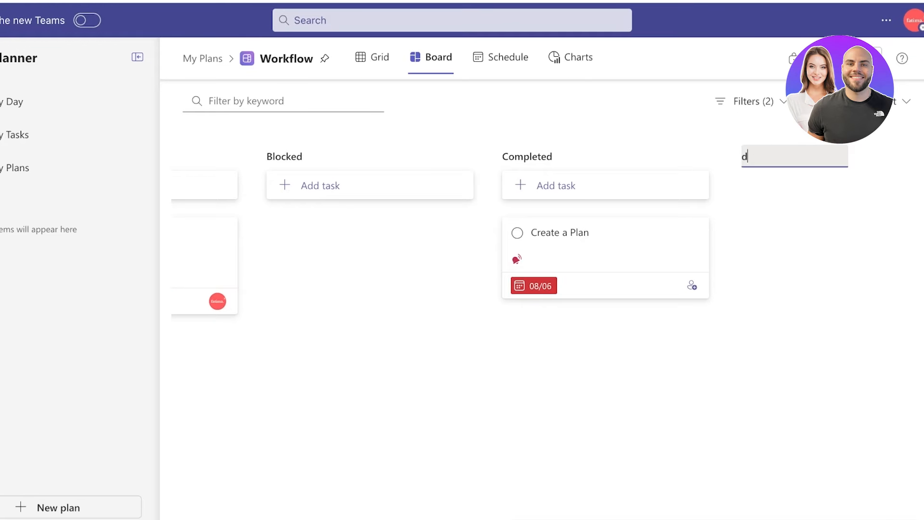
key(BackSpace)
text(T)
key(BackSpace)
text(I)
key(BackSpace)
text(Tentative)
key(Return)
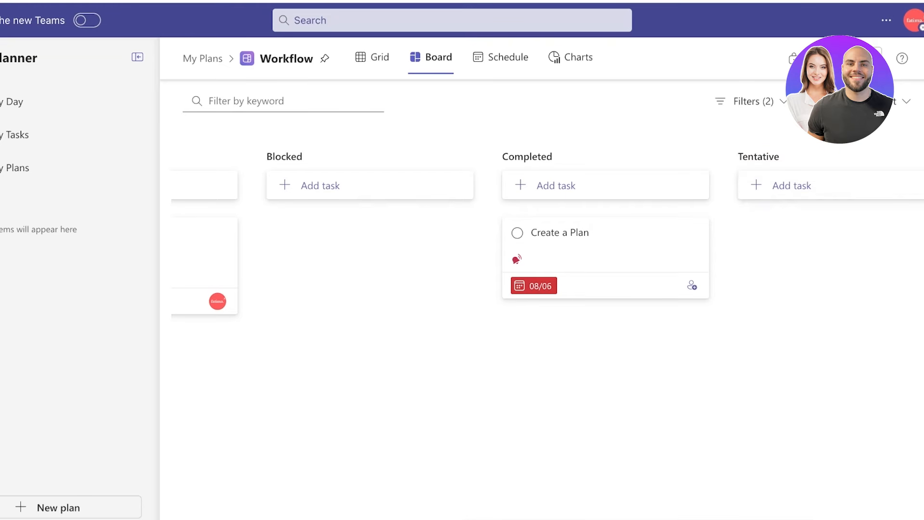
Step: Move the Tentative bucket to the start of the board and delete the Backlog bucket
drag(758, 156, 299, 157)
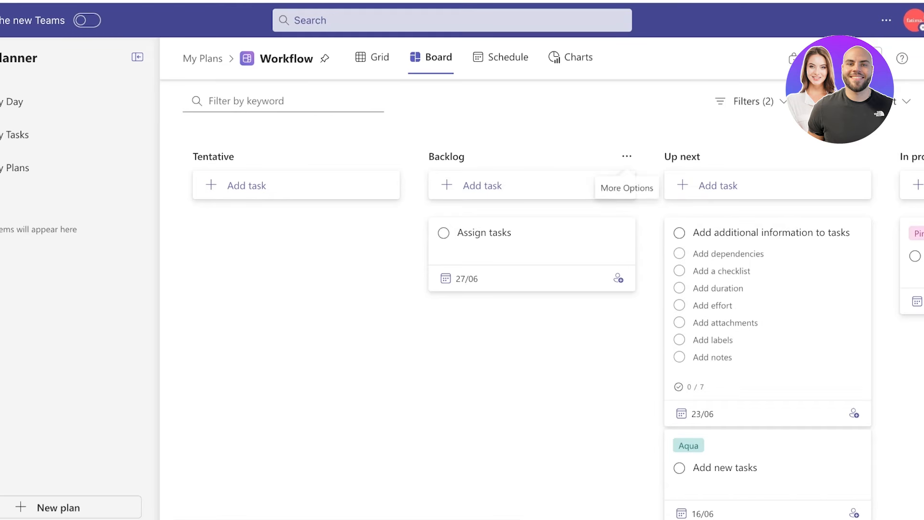
click(626, 155)
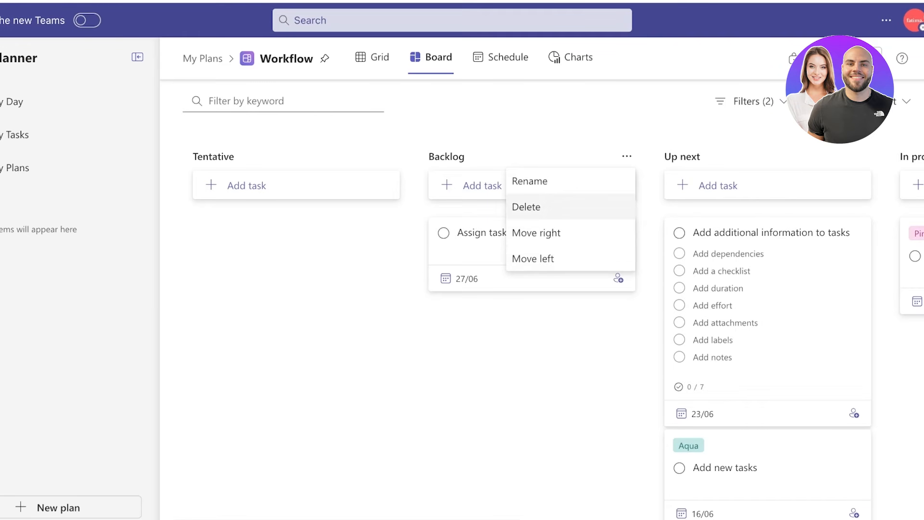
click(526, 206)
click(614, 307)
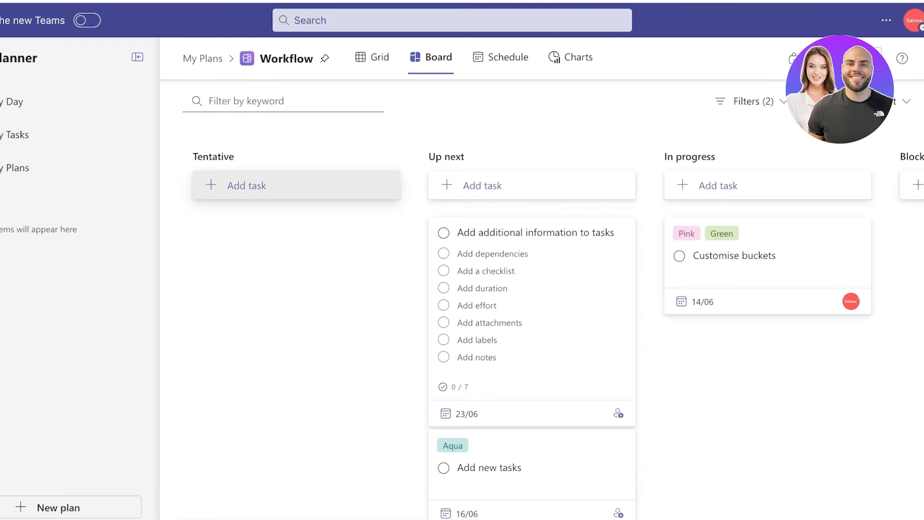
Step: Check the available options and the sample tasks of the Up next bucket
click(627, 156)
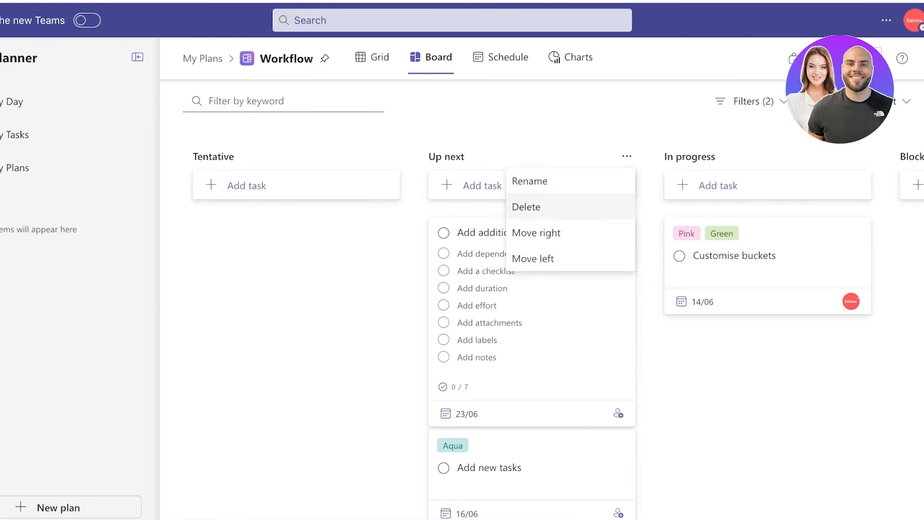
key(Escape)
scroll(532, 337, down, 2)
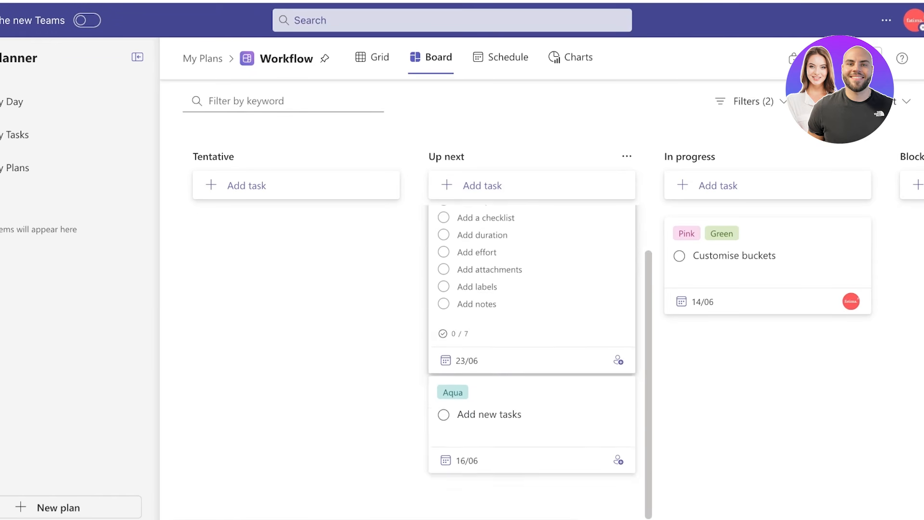
scroll(531, 337, up, 1)
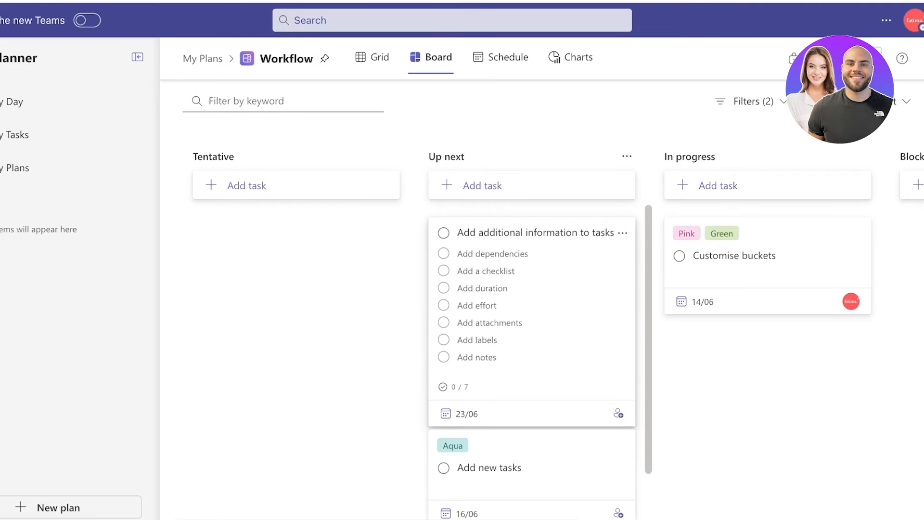
scroll(532, 337, down, 1)
scroll(532, 337, up, 1)
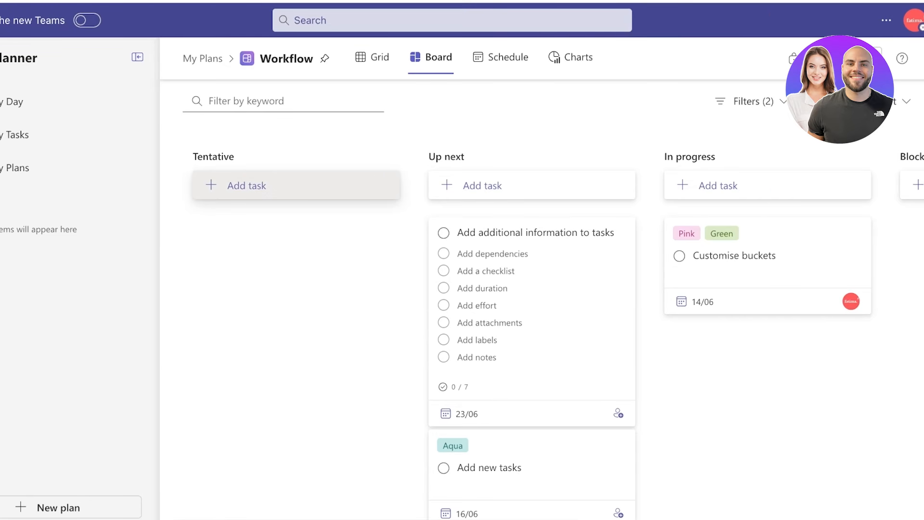
Step: Add a task named Stitch my demo product to the Tentative bucket
click(246, 186)
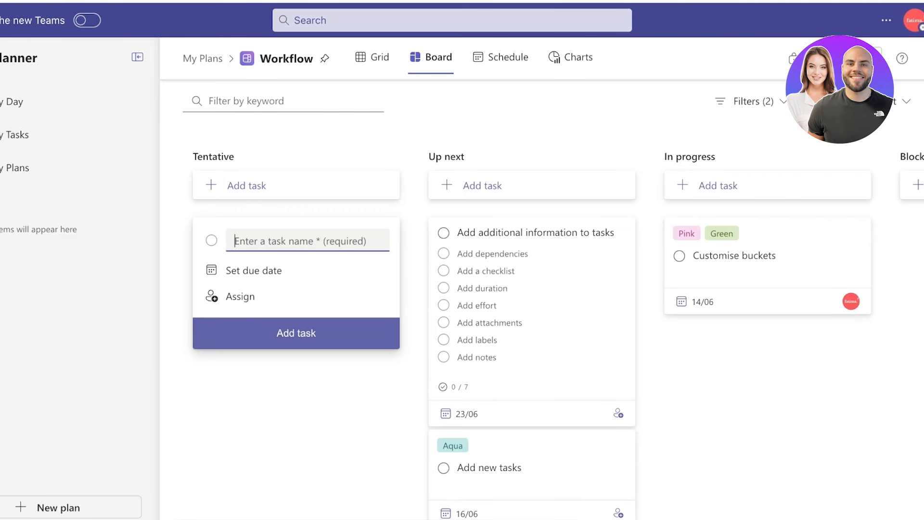
text(A)
key(BackSpace)
text(Stitch my )
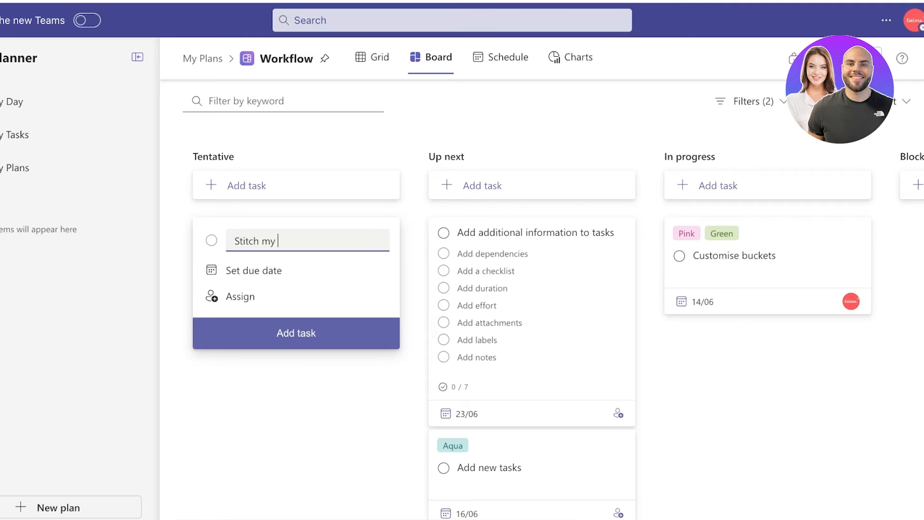
text(demo product)
key(Return)
key(Escape)
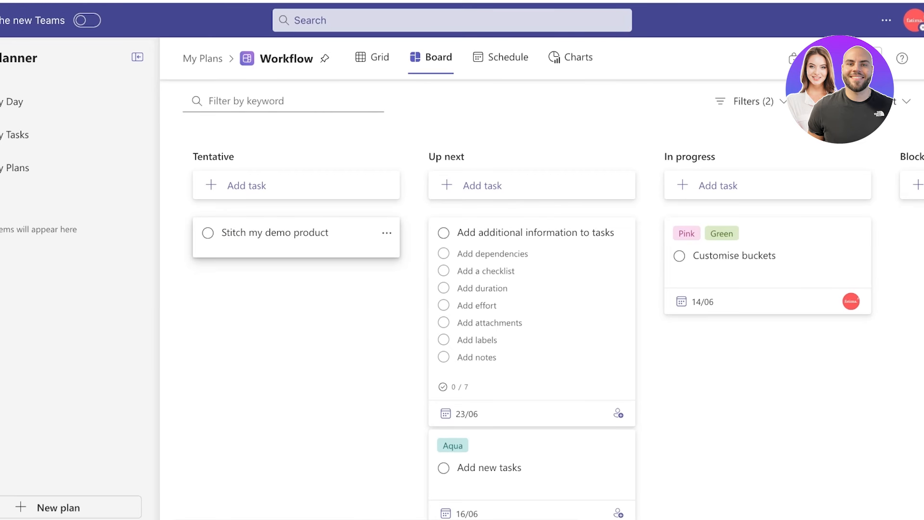
Step: Open the details of the Stitch my demo product task and assign it to the signed-in account
click(296, 236)
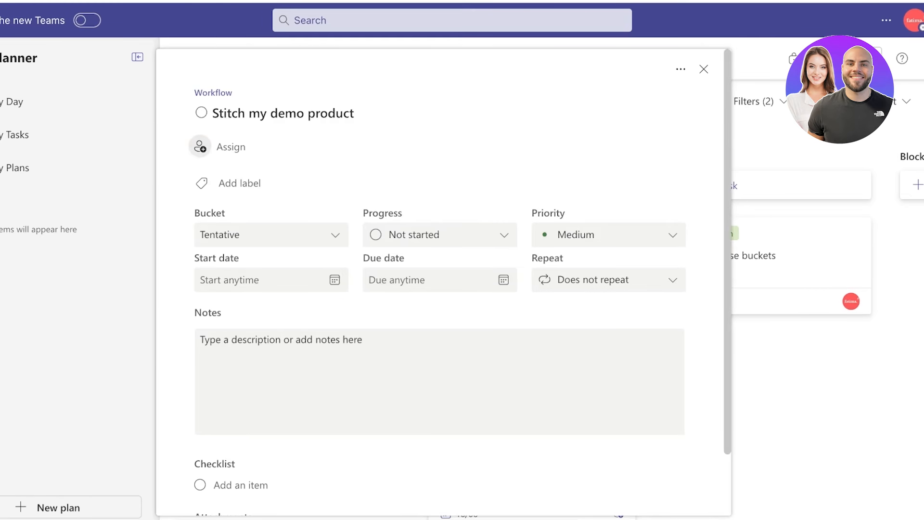
click(230, 147)
click(269, 237)
key(Escape)
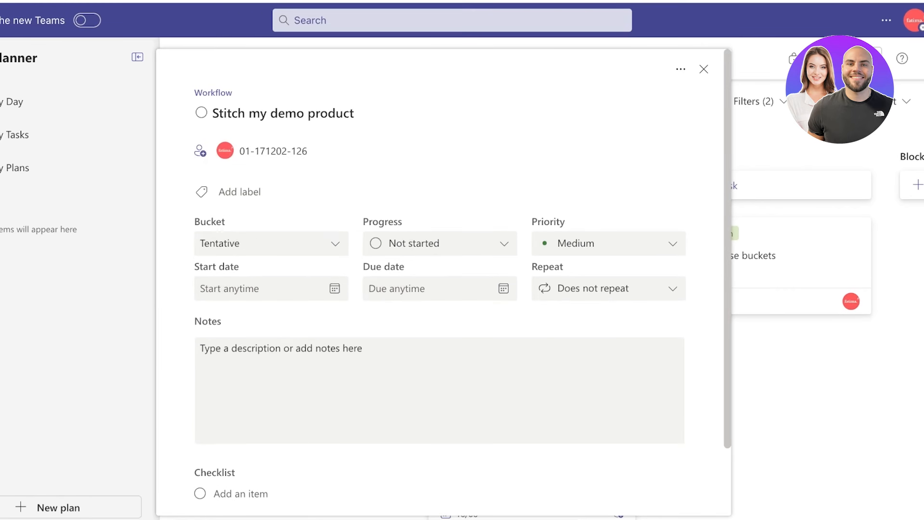
Step: Look through the colour labels available for the Stitch my demo product task
click(239, 219)
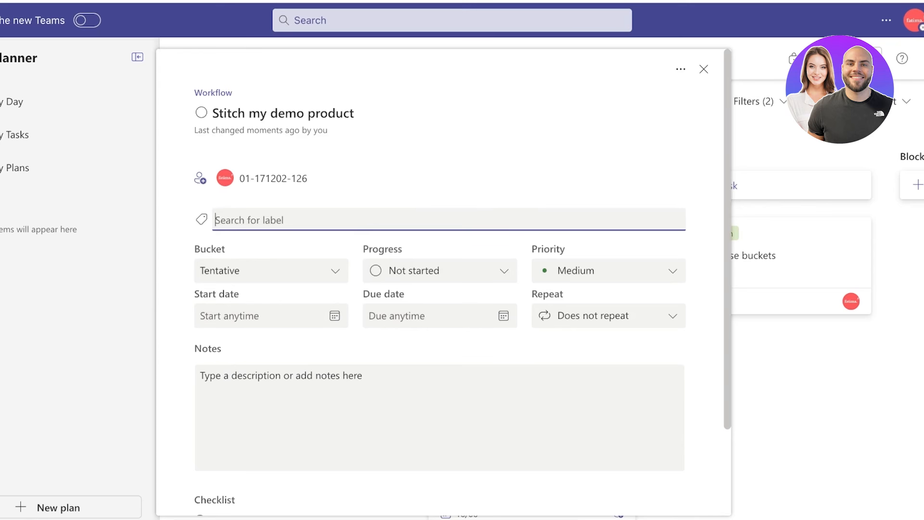
click(240, 219)
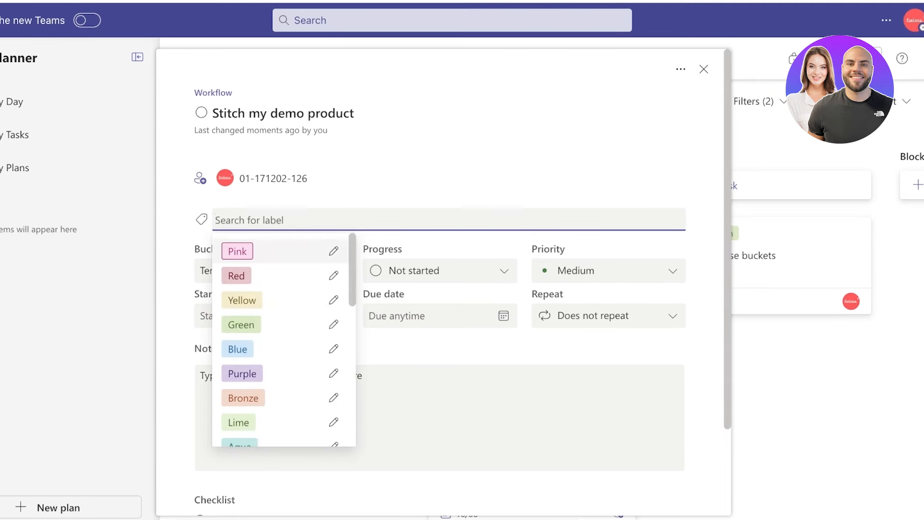
key(Down)
key(Down)
key(Down)
key(Down)
key(Down)
key(Down)
key(Down)
key(Down)
key(Down)
key(Down)
key(Down)
key(Down)
key(Down)
key(Down)
key(Down)
key(Down)
key(Down)
key(Down)
key(Down)
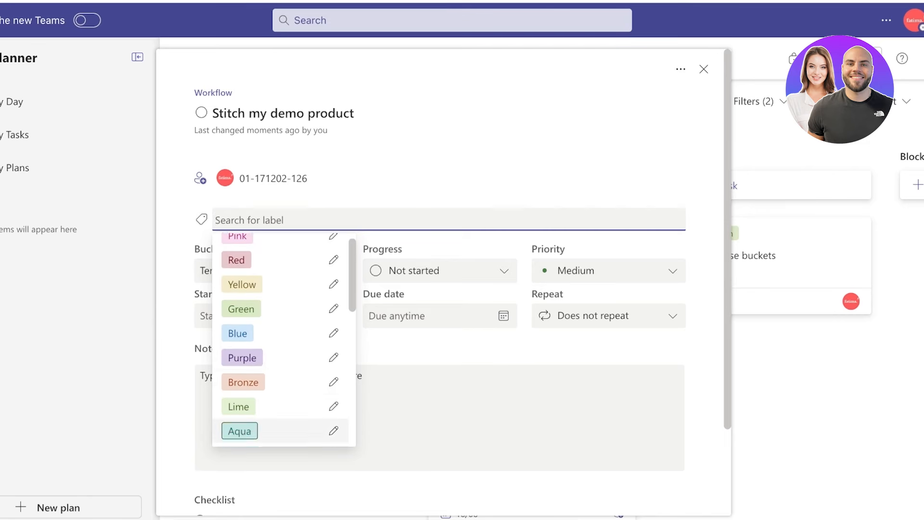
scroll(284, 340, up, 6)
scroll(284, 340, down, 8)
scroll(284, 340, up, 8)
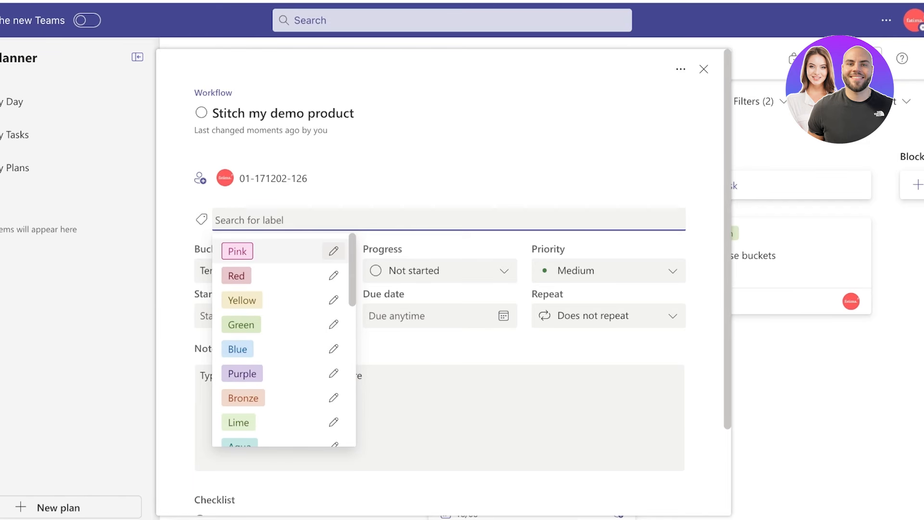
Step: Rename the Pink label as Shopify
click(333, 251)
key(BackSpace)
key(BackSpace)
key(BackSpace)
key(BackSpace)
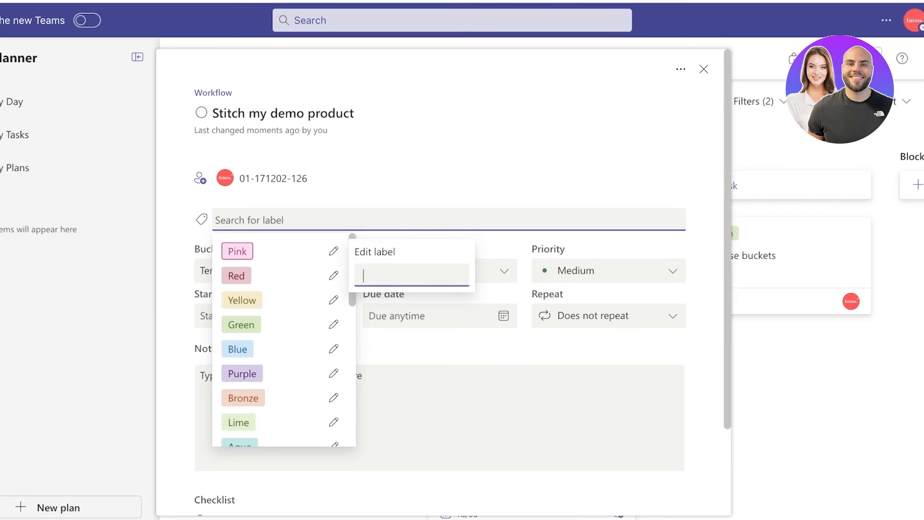
text(U)
key(BackSpace)
text(Shopify)
key(Return)
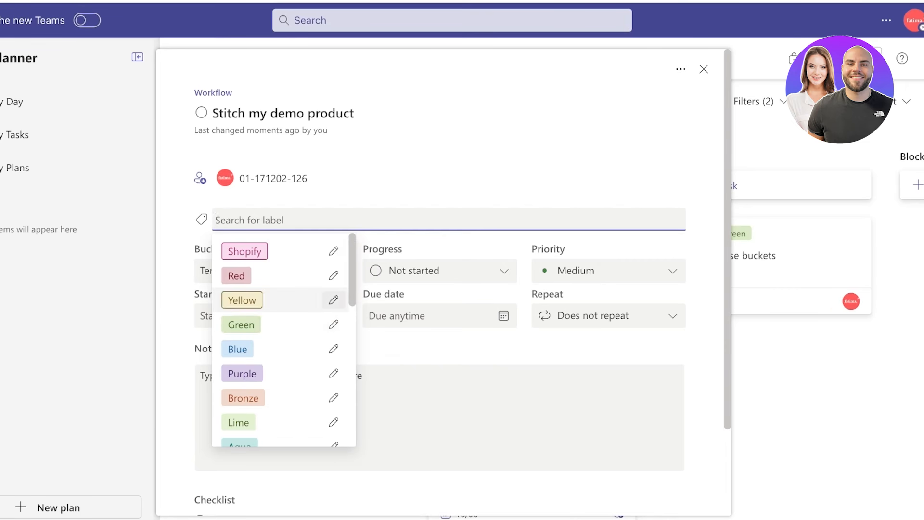
Step: Rename the Yellow label as Universty
click(333, 299)
key(BackSpace)
key(BackSpace)
key(BackSpace)
key(BackSpace)
key(BackSpace)
key(BackSpace)
text(Universty)
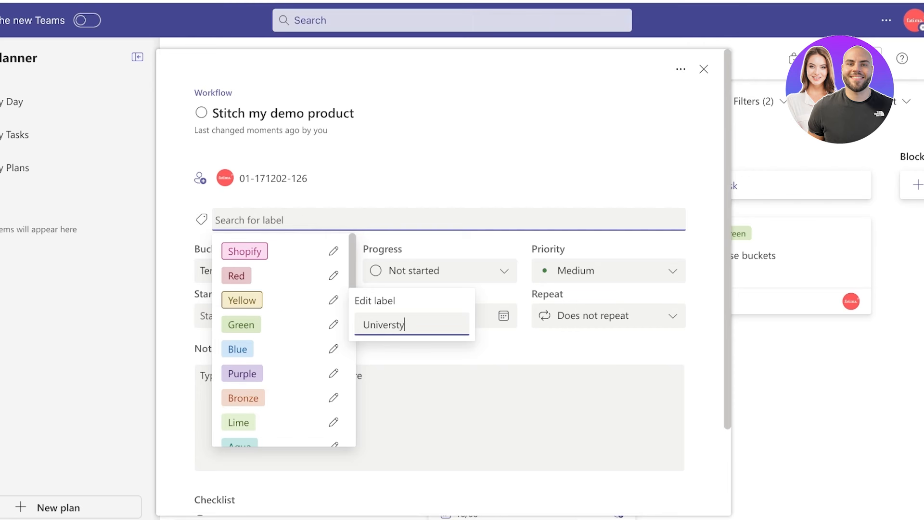
key(Return)
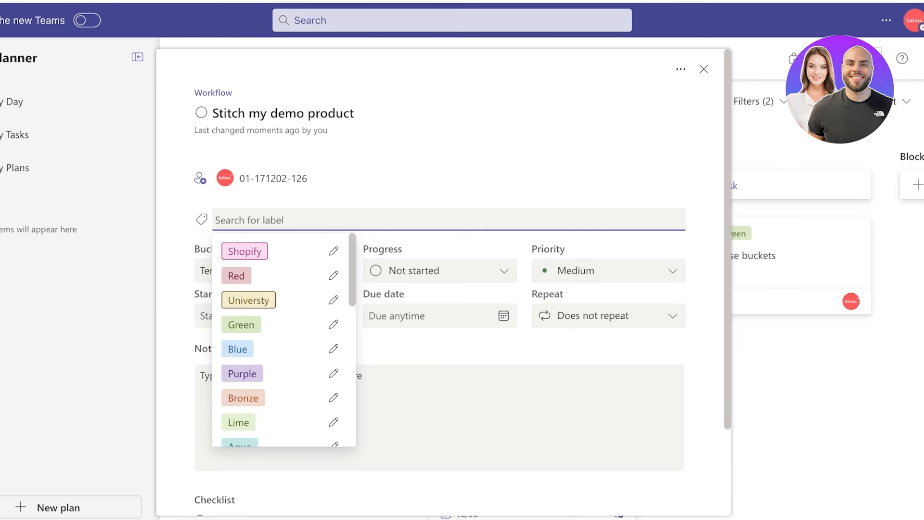
Step: Rename the Blue label as Office Job and apply the Shopify label to the task
click(333, 324)
click(333, 349)
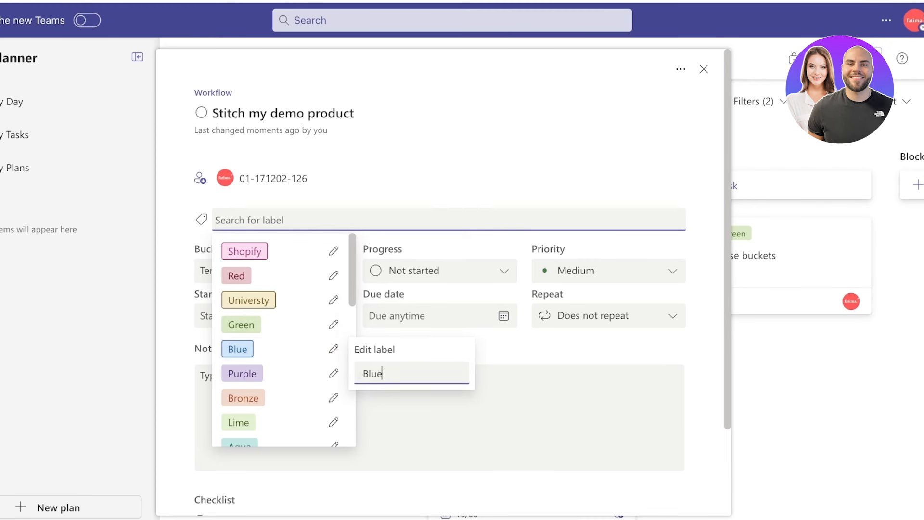
key(ctrl+a)
text(Wokr)
key(BackSpace)
key(BackSpace)
key(BackSpace)
key(BackSpace)
text(Office Job)
key(Return)
click(245, 251)
click(260, 178)
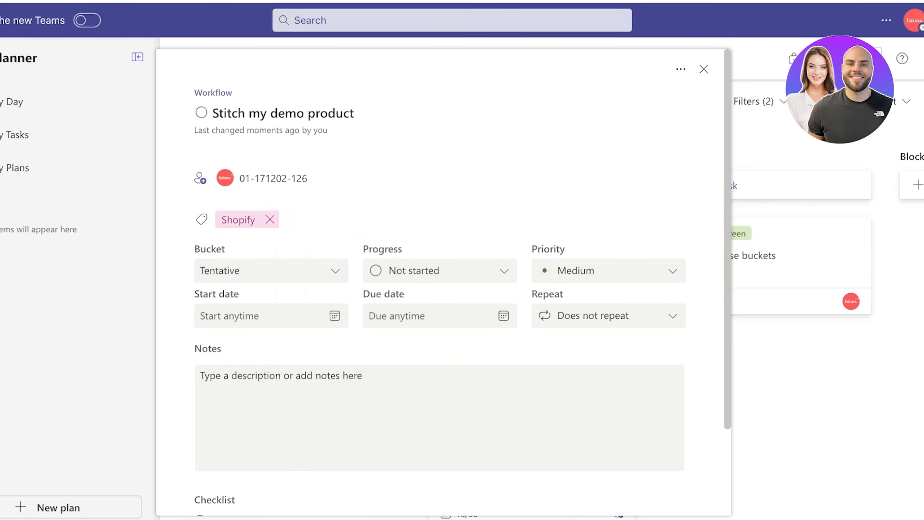
Step: Check the bucket, progress and priority choices available for the task without changing them
click(438, 271)
click(271, 270)
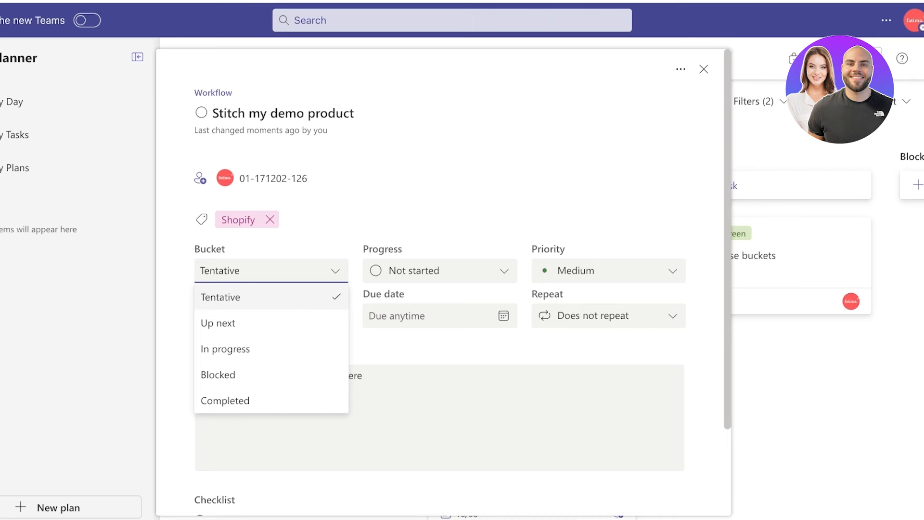
click(439, 270)
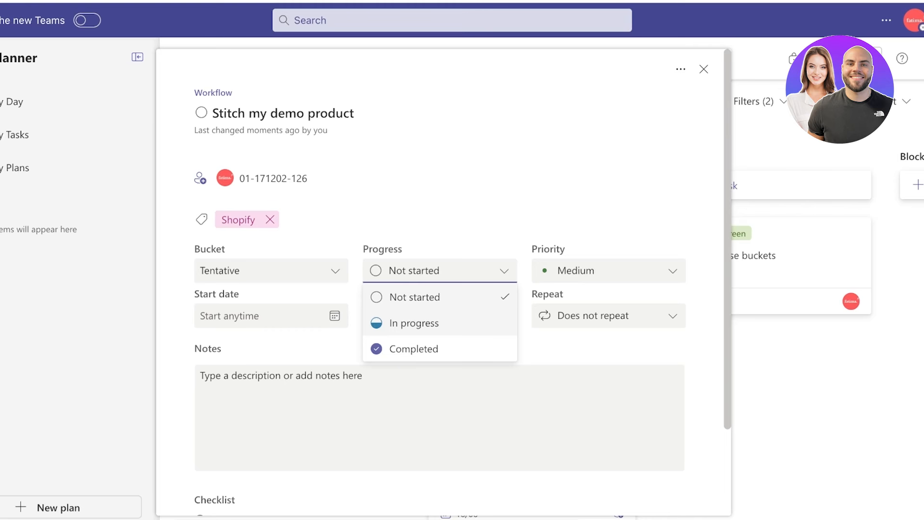
click(608, 270)
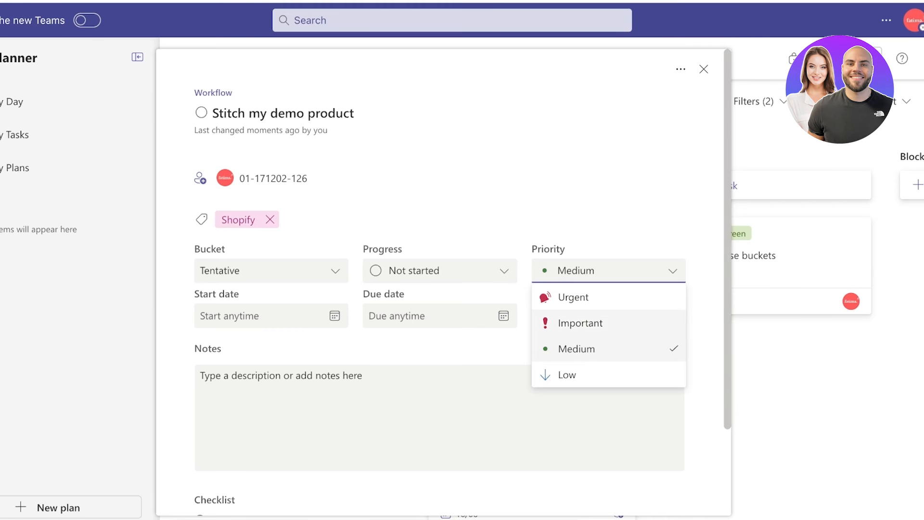
Step: Set the task's start date to 15/06/2024 and its due date to 26/06/2024
click(335, 315)
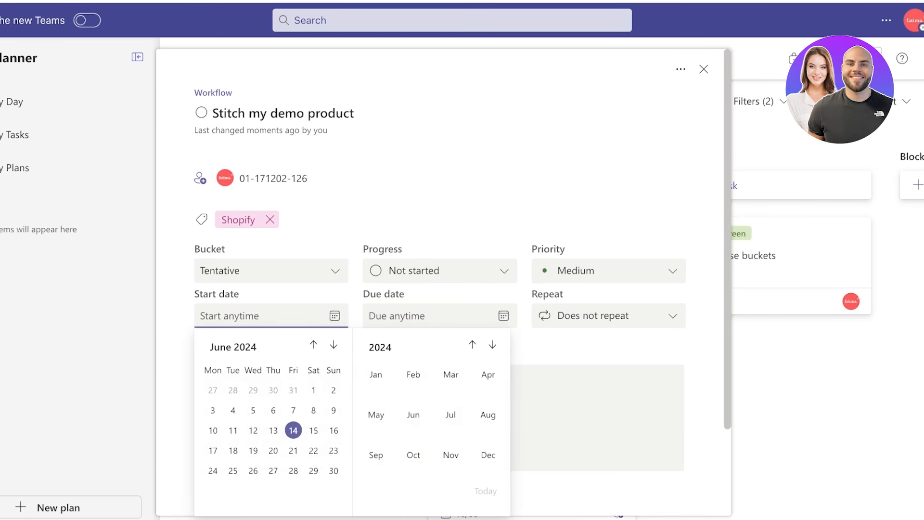
click(313, 430)
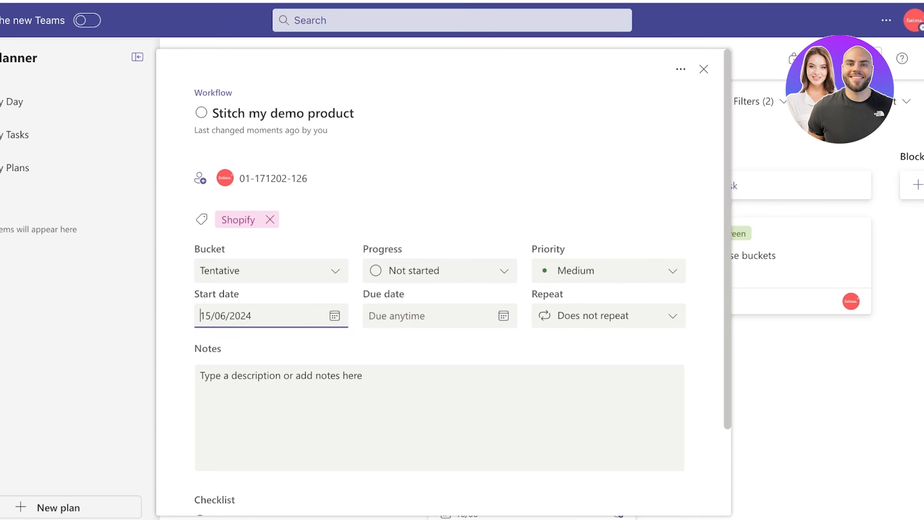
click(503, 315)
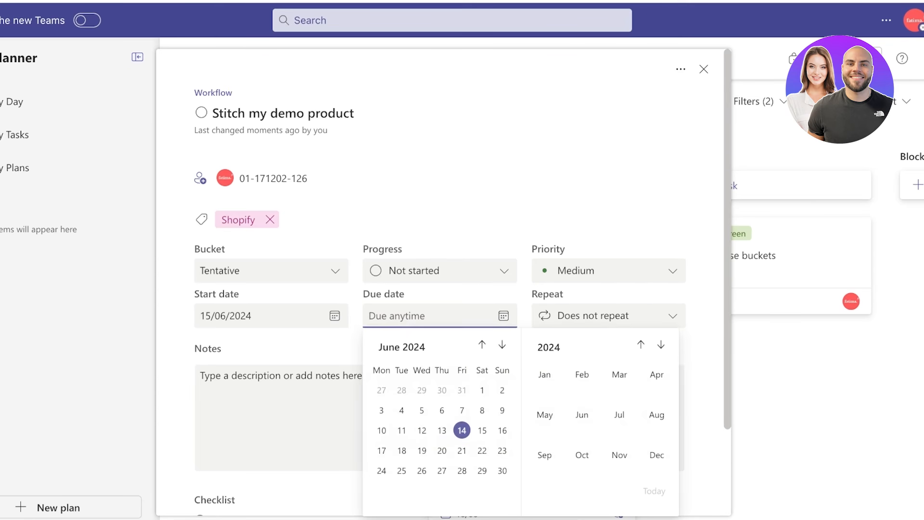
click(421, 470)
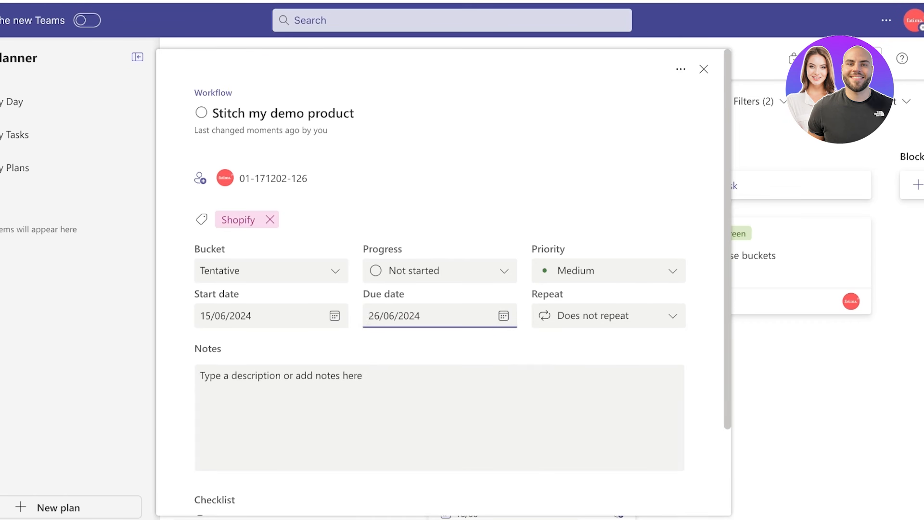
Step: Try the Daily, Weekdays and Weekly repeat options for the task, and return the setting to Does not repeat
click(608, 316)
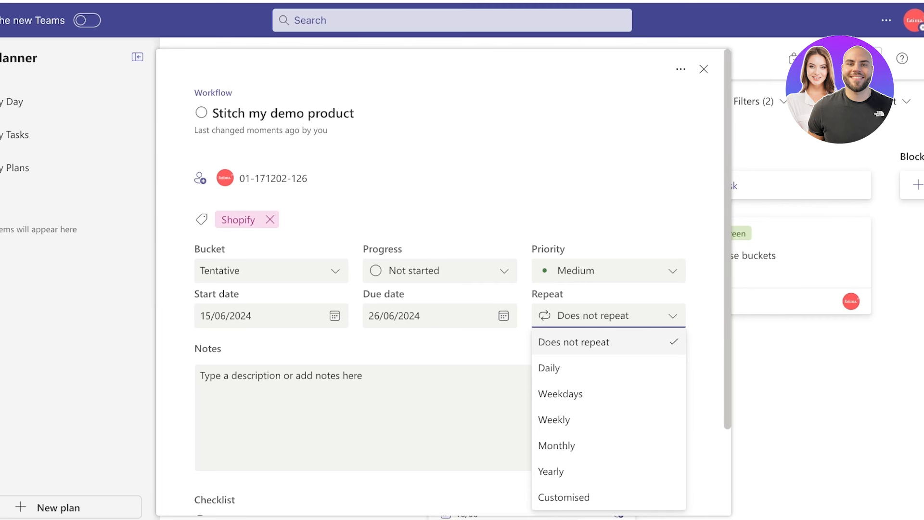
click(559, 368)
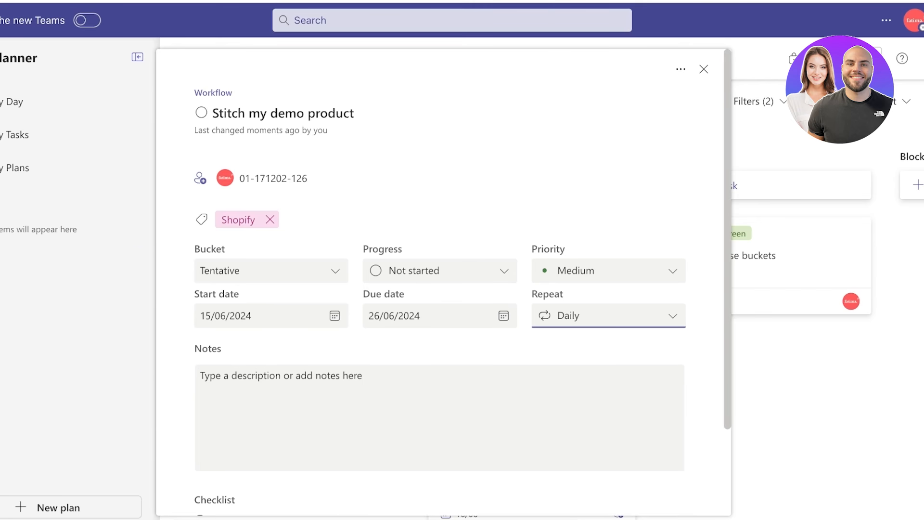
click(608, 315)
click(578, 393)
click(607, 315)
click(577, 419)
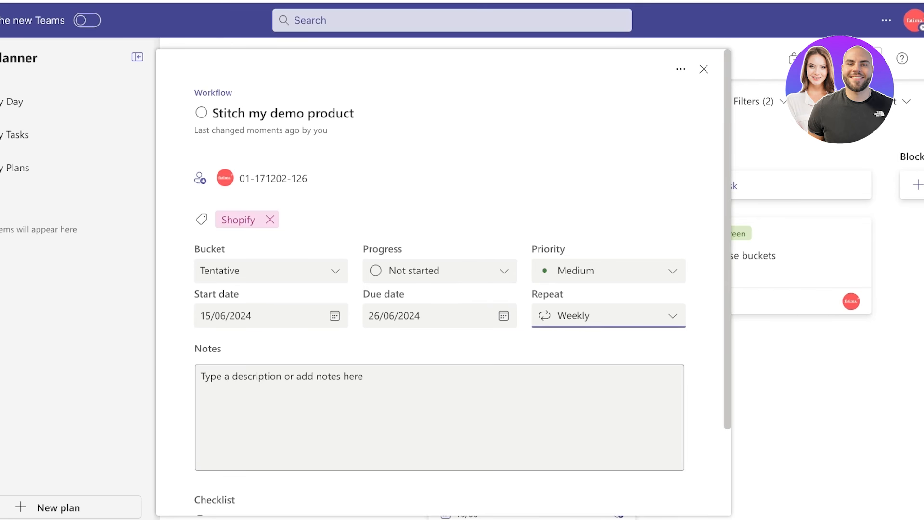
click(608, 316)
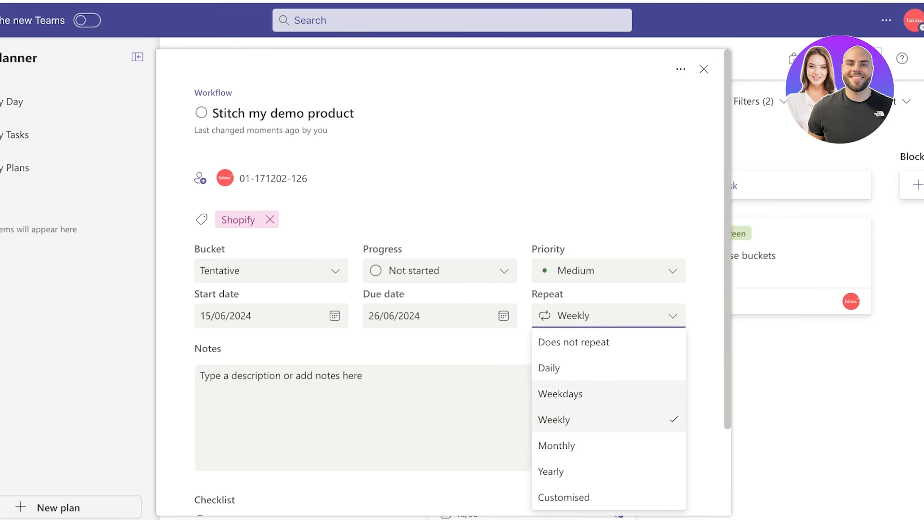
click(558, 368)
click(608, 316)
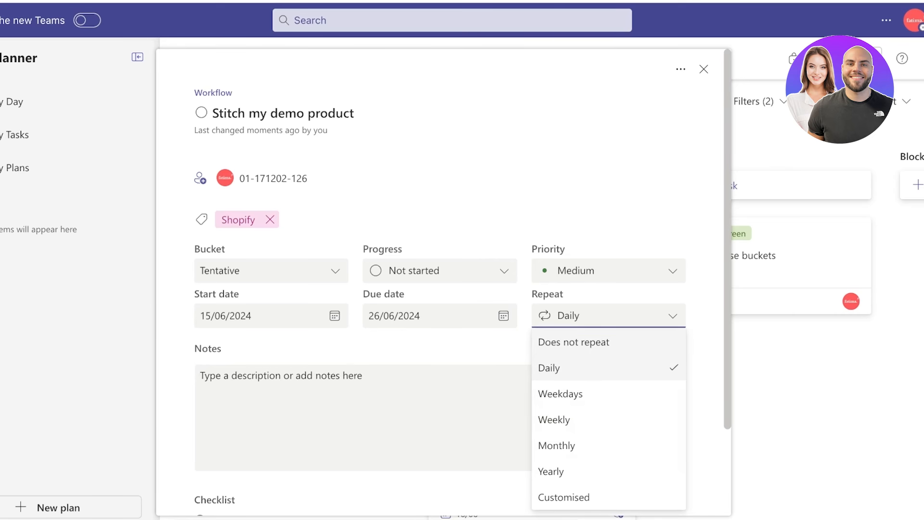
click(573, 342)
click(504, 316)
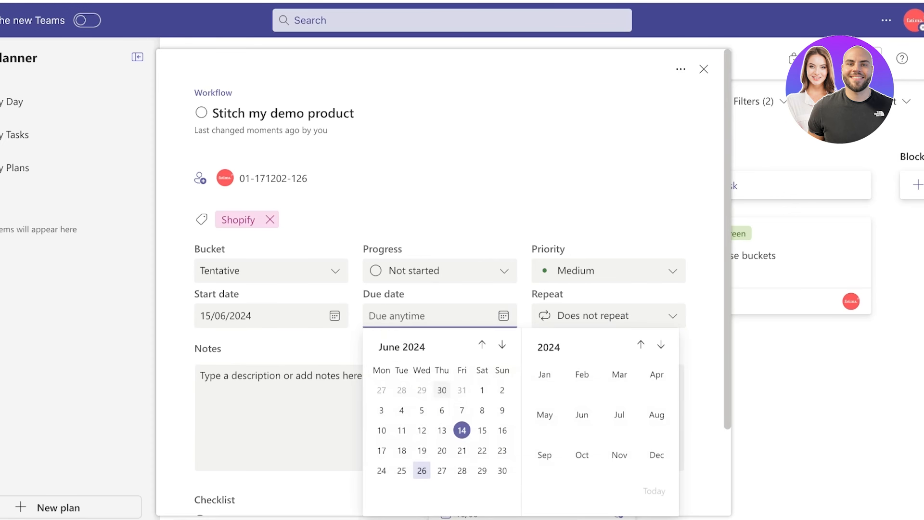
Step: Add "Find a red satin" as the first item in the task's checklist
scroll(439, 288, down, 3)
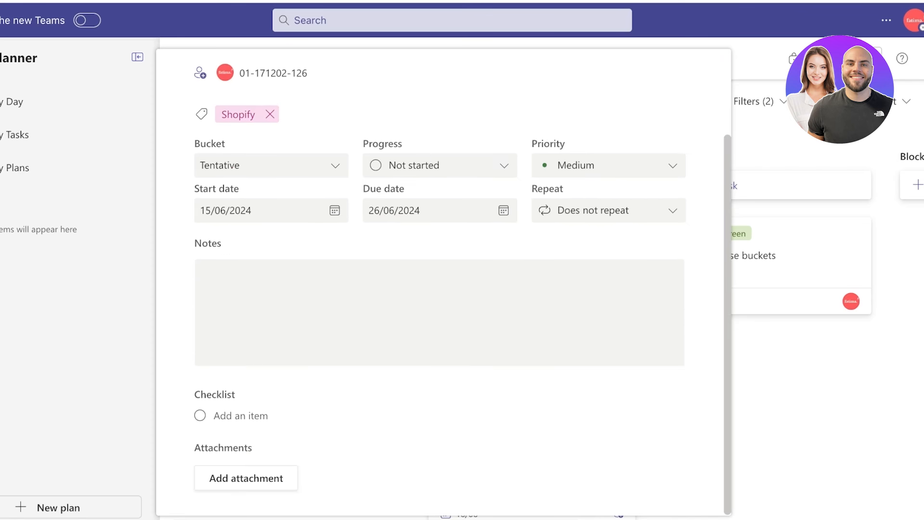
scroll(439, 288, up, 3)
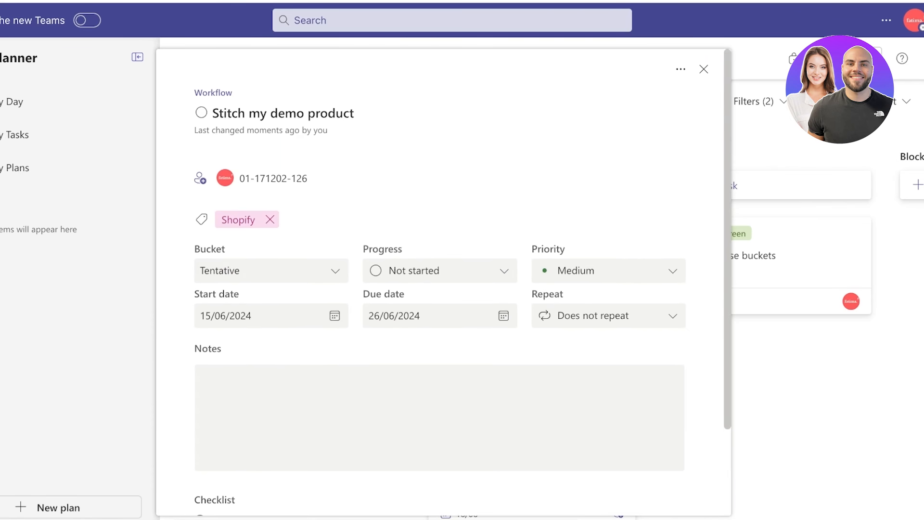
scroll(439, 289, down, 3)
click(241, 415)
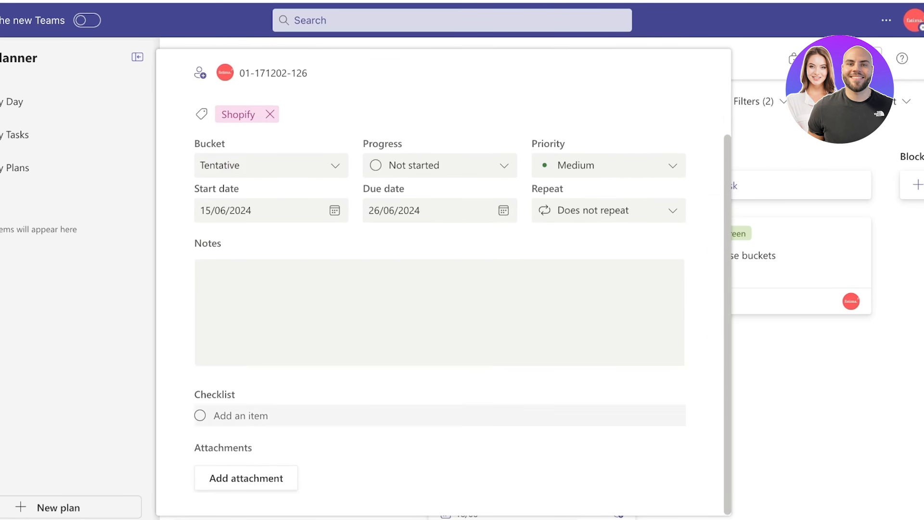
scroll(439, 289, up, 3)
scroll(439, 289, down, 1)
scroll(439, 289, down, 1)
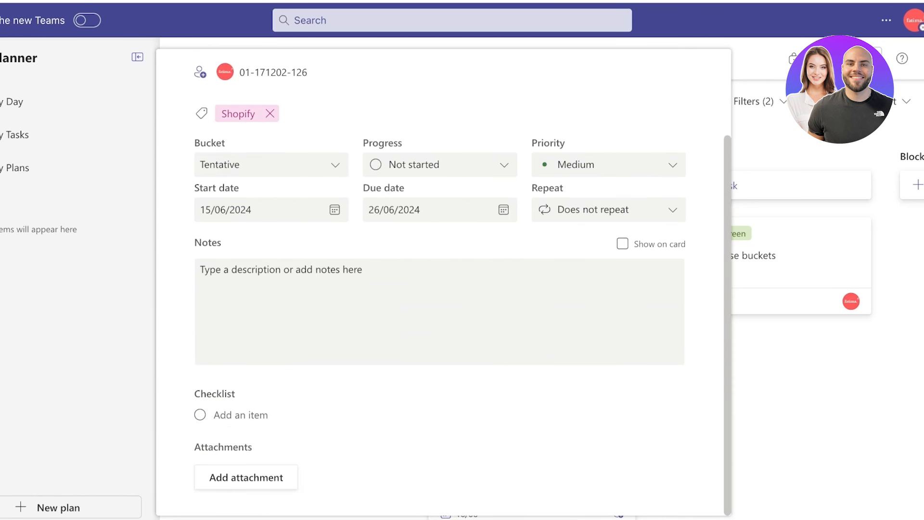
scroll(439, 289, up, 3)
scroll(439, 289, down, 3)
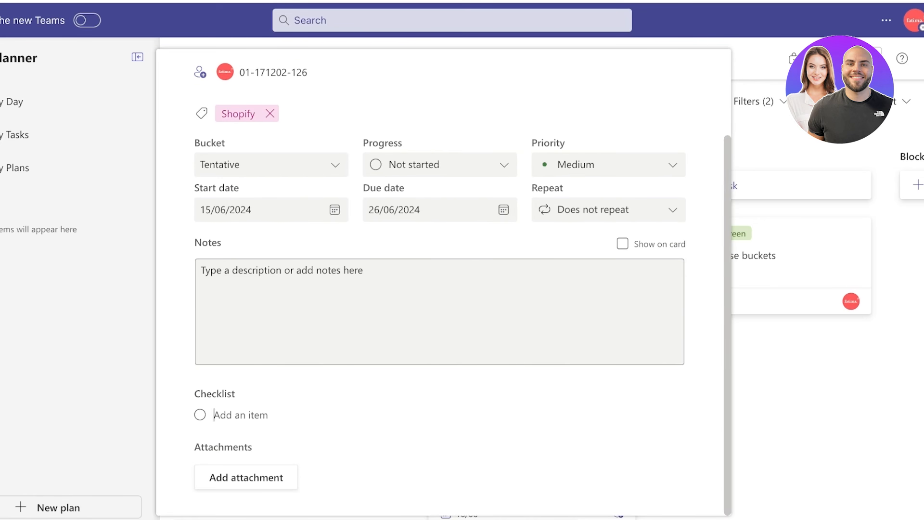
text(Find a red satin)
key(Return)
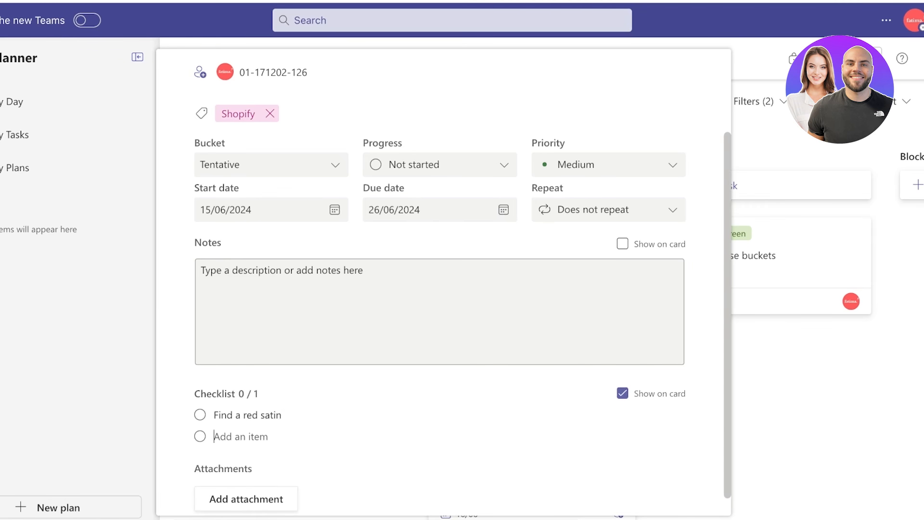
Step: Add "find gold thread" as the second checklist item
text(fo)
key(BackSpace)
key(BackSpace)
text(find gold thread)
key(Return)
Step: Add a third checklist item named "stitch" and delete it again
text(stitch)
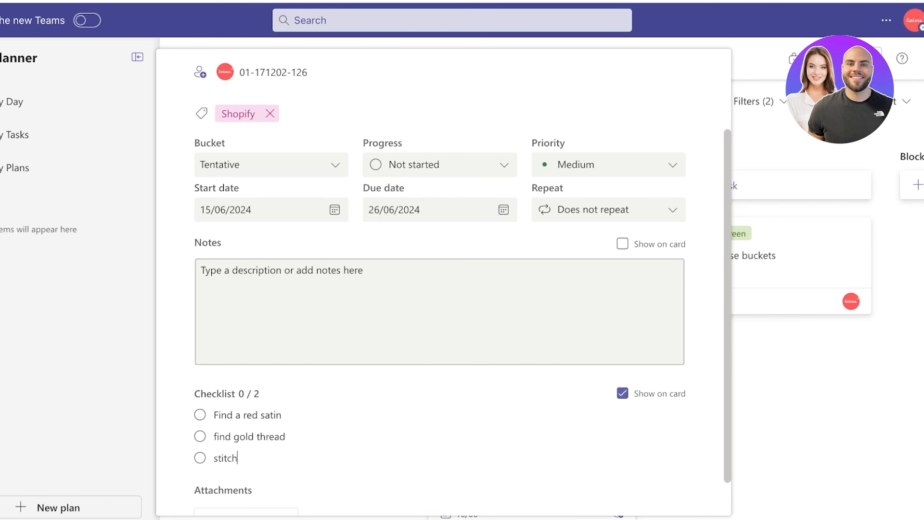
key(Return)
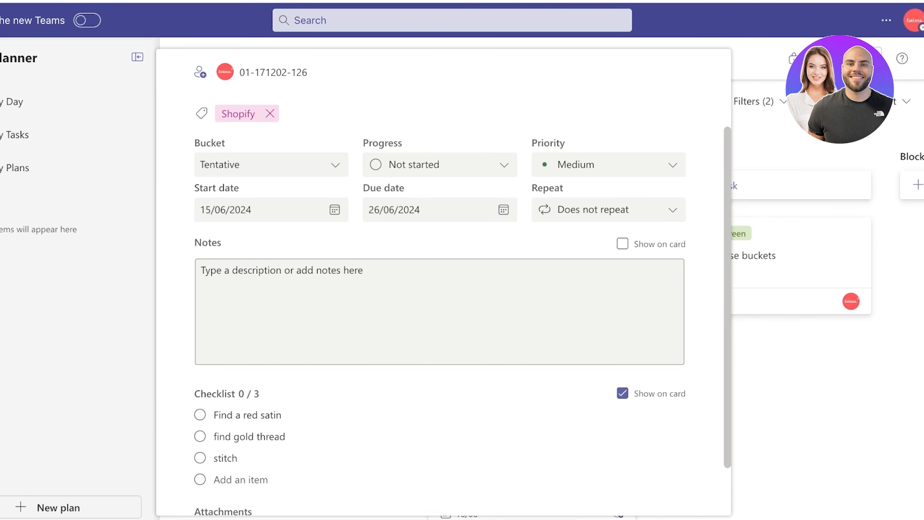
click(201, 270)
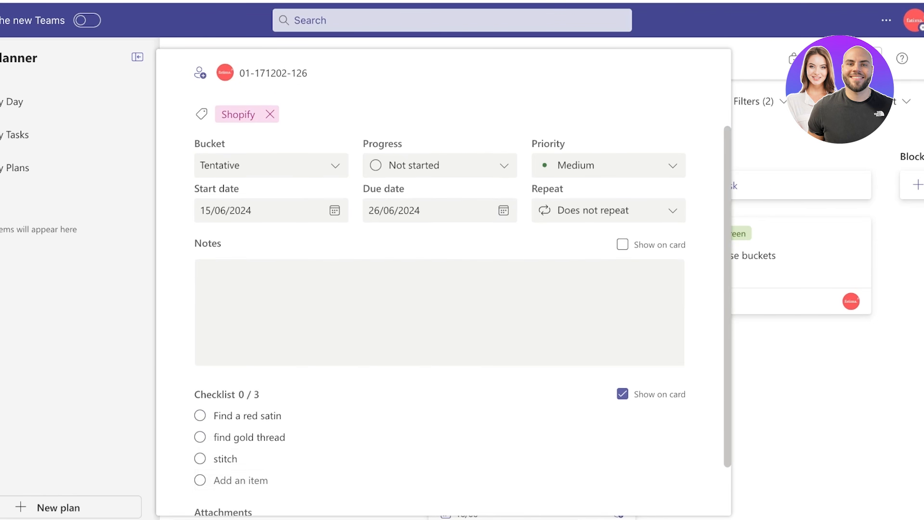
click(673, 458)
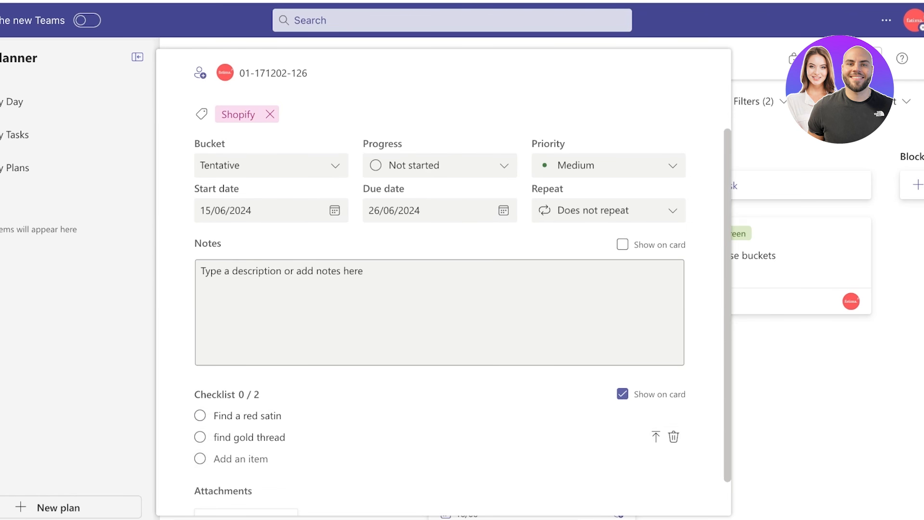
Step: Check which attachment types can be added to the task, and close the task details
scroll(439, 313, up, 3)
scroll(439, 313, down, 3)
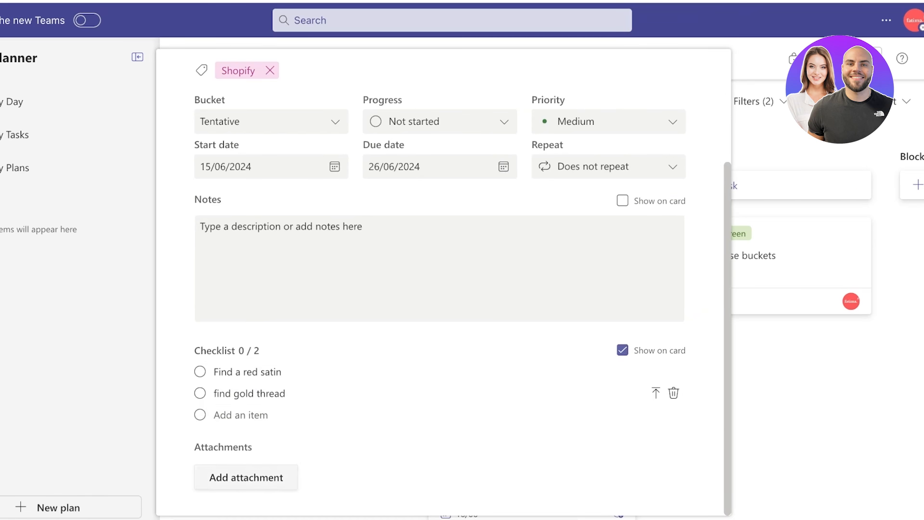
click(246, 477)
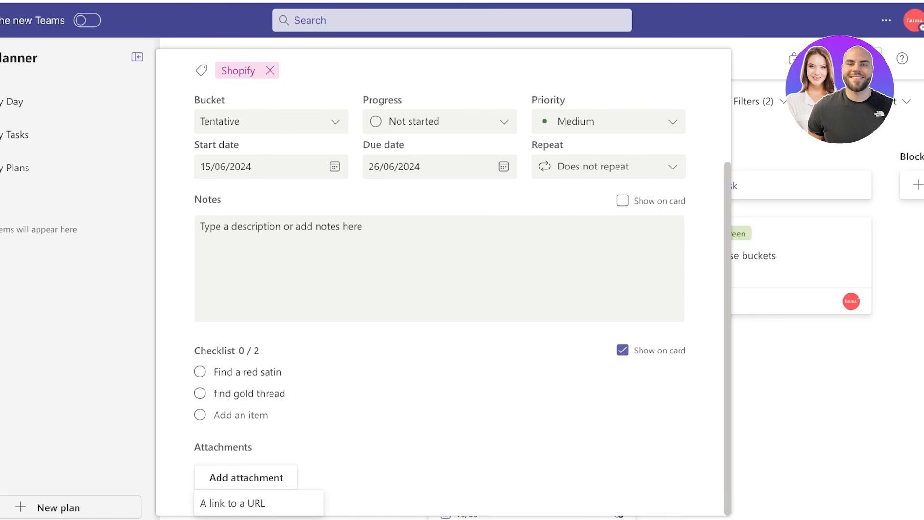
scroll(440, 282, up, 3)
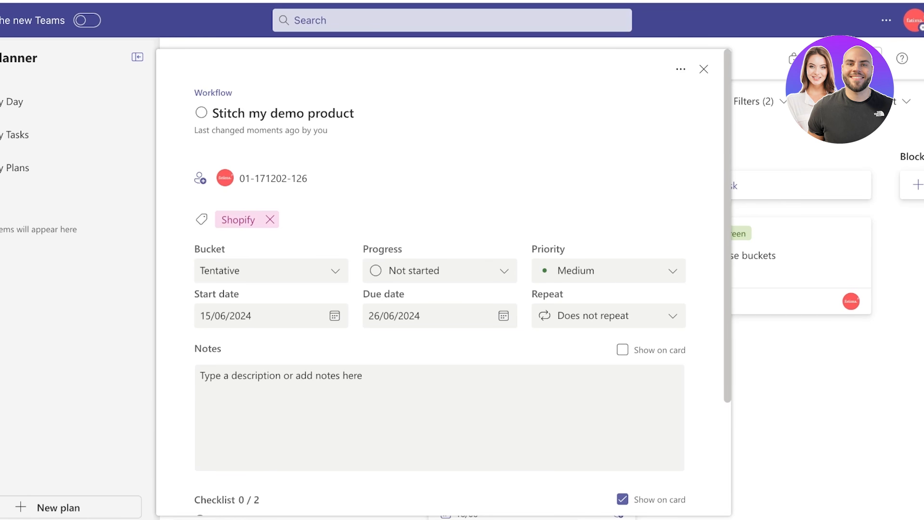
scroll(439, 282, down, 3)
key(Escape)
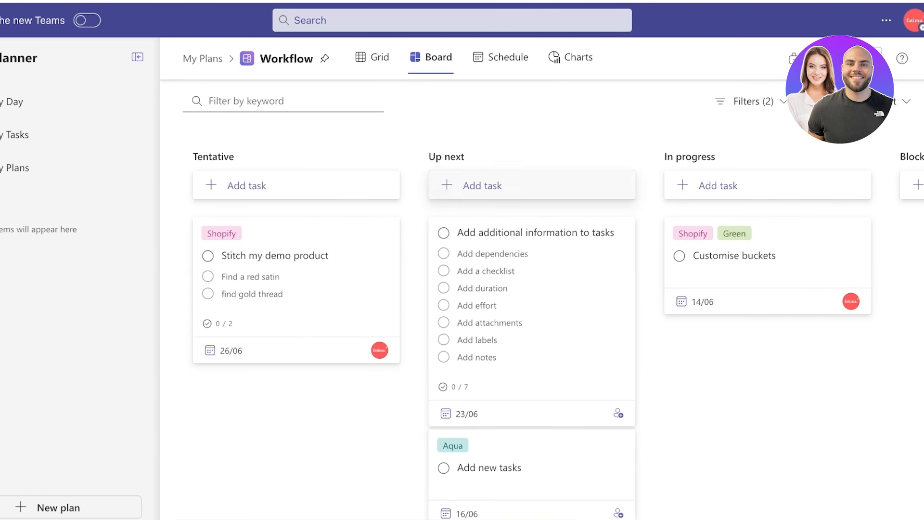
Step: Review the checklist and attachments section of the "Add additional information to tasks" task, and close it
click(535, 232)
scroll(439, 282, down, 5)
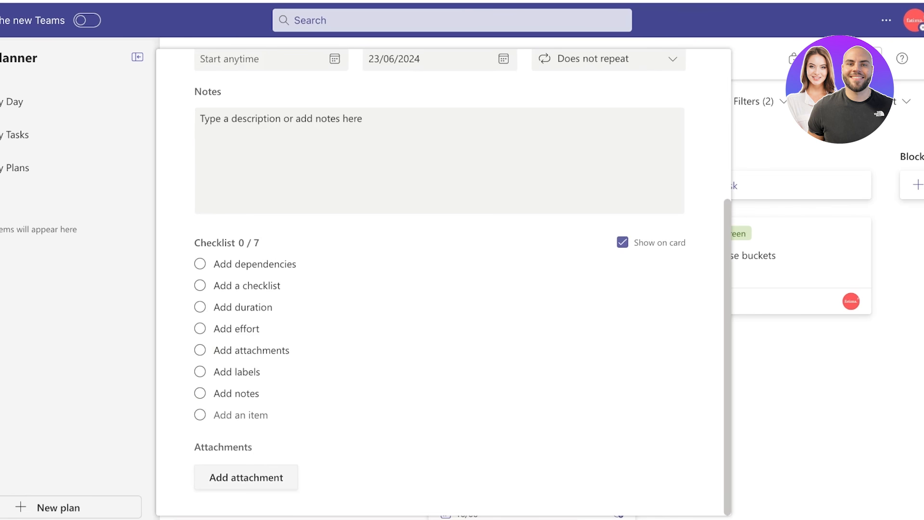
key(Escape)
Step: Move the "Customise buckets" task from the In progress bucket to the Completed bucket, above "Create a Plan"
mouse_move(296, 289)
mouse_down()
mouse_move(847, 289)
mouse_move(308, 288)
mouse_up()
drag(541, 265, 616, 264)
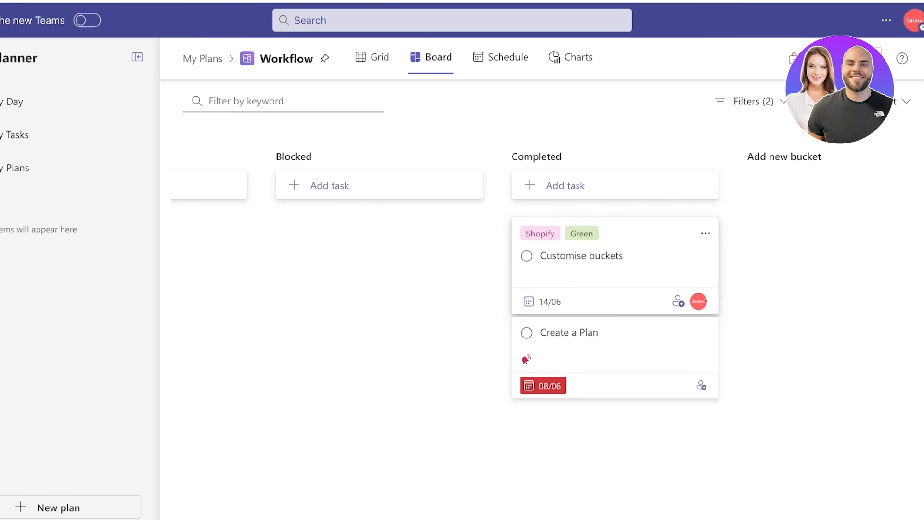